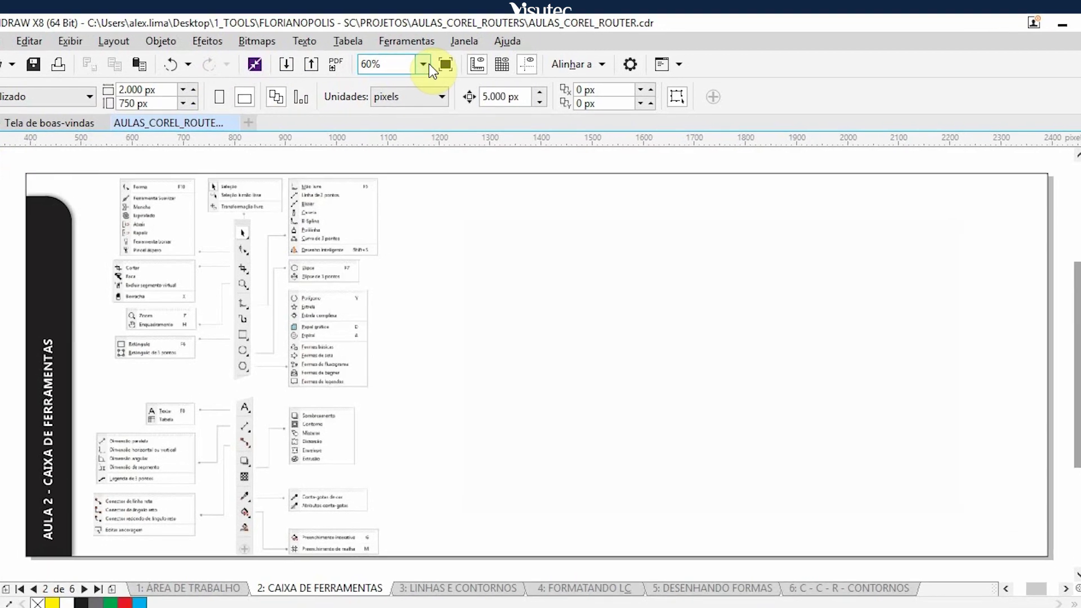
# Examine the list of available toolbars, including the Caixa de ferramentas entry.
pyautogui.click(455, 32)
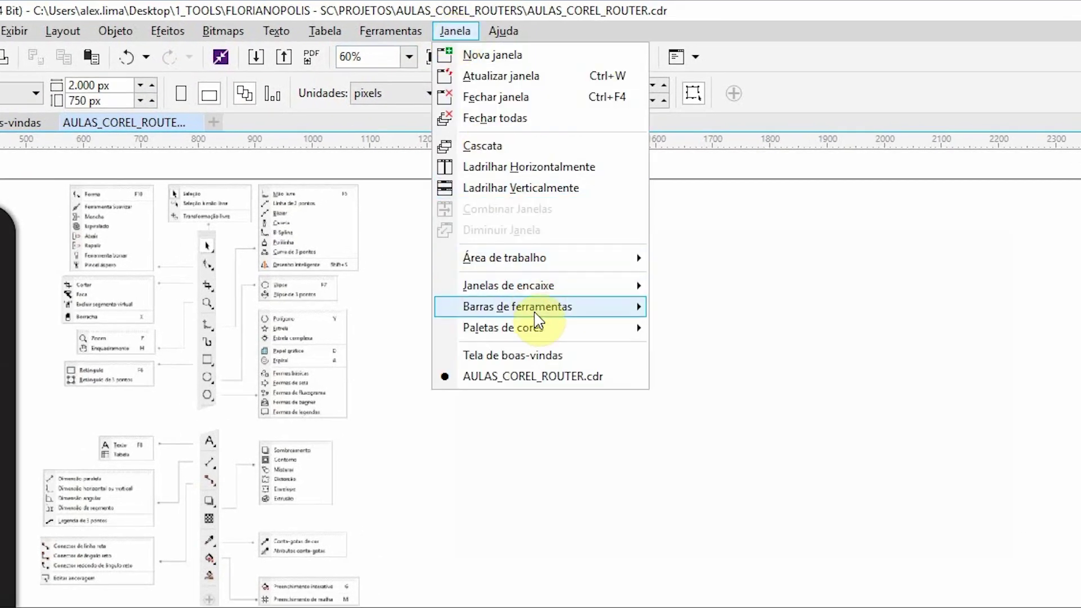
pyautogui.moveTo(536, 319)
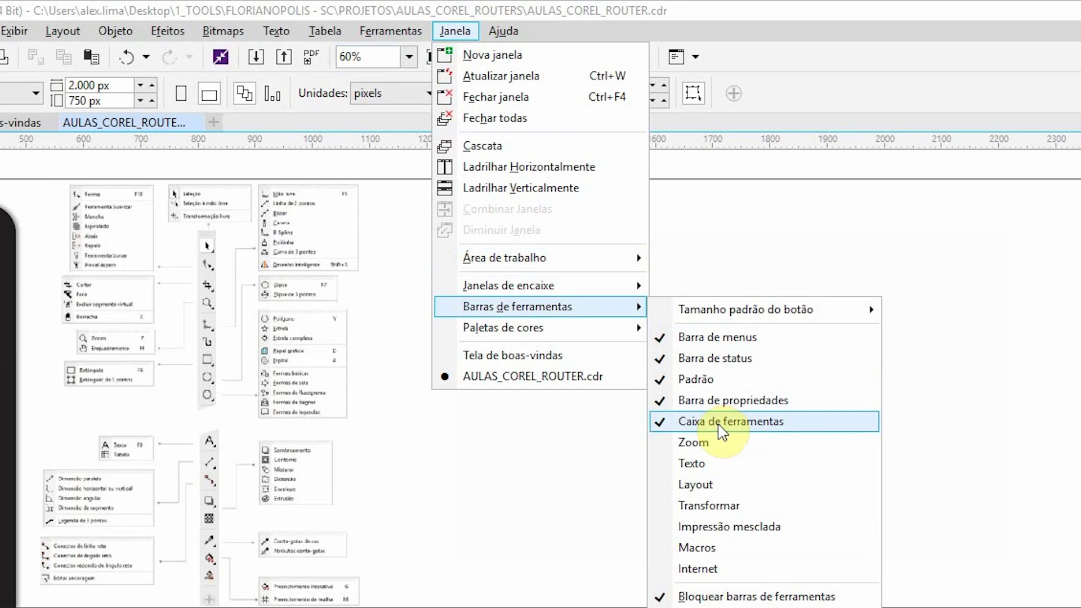
pyautogui.click(797, 261)
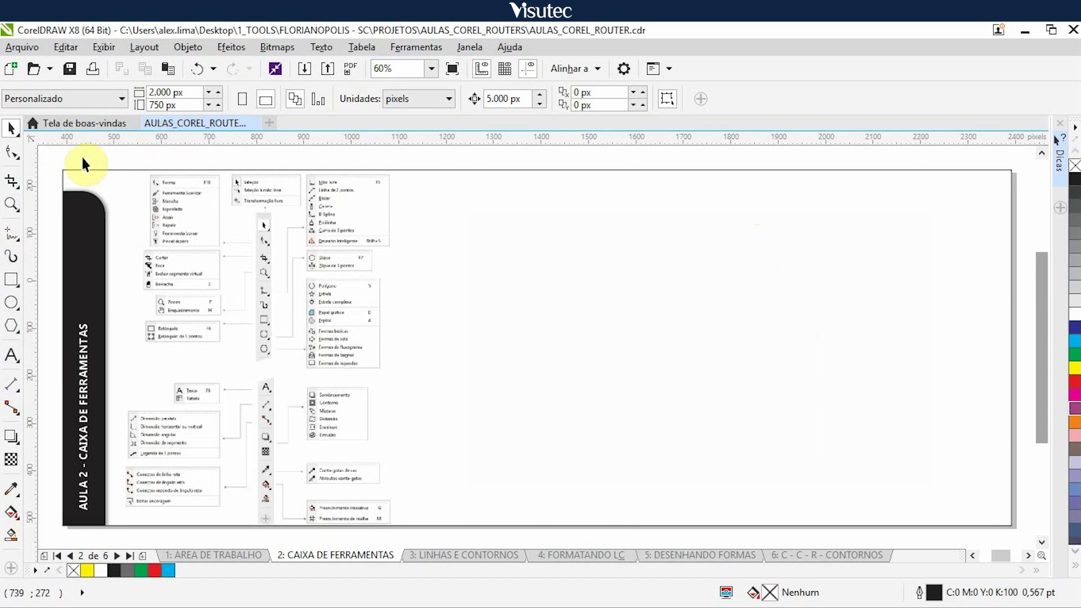
# Examine the toolbox's tool groups, including the crop group with Cortar, Faca, Excluir segmento virtual and Borracha.
pyautogui.click(14, 129)
pyautogui.click(13, 153)
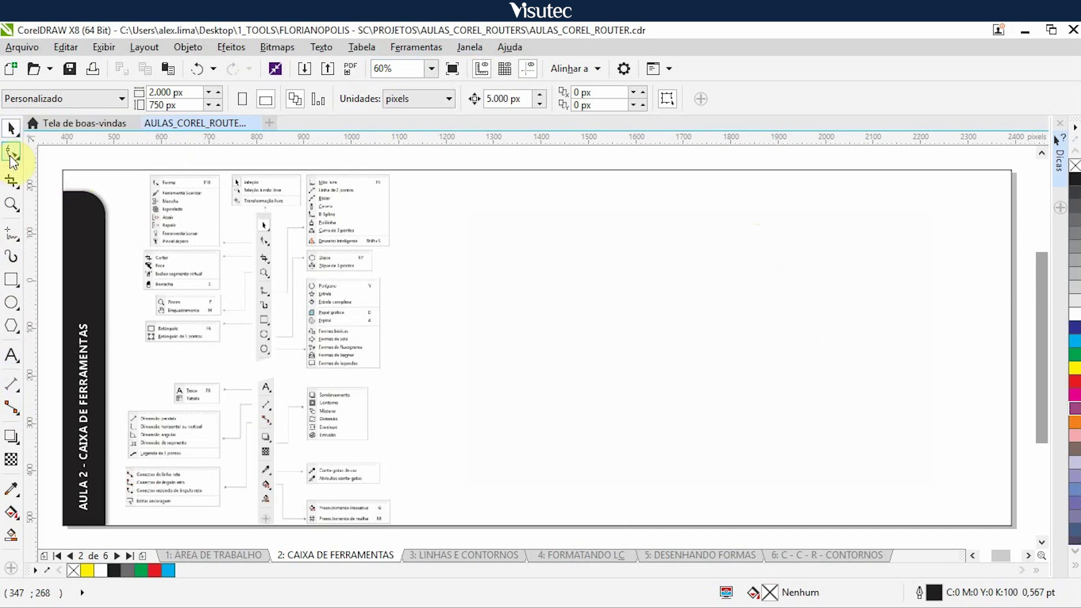
pyautogui.click(273, 160)
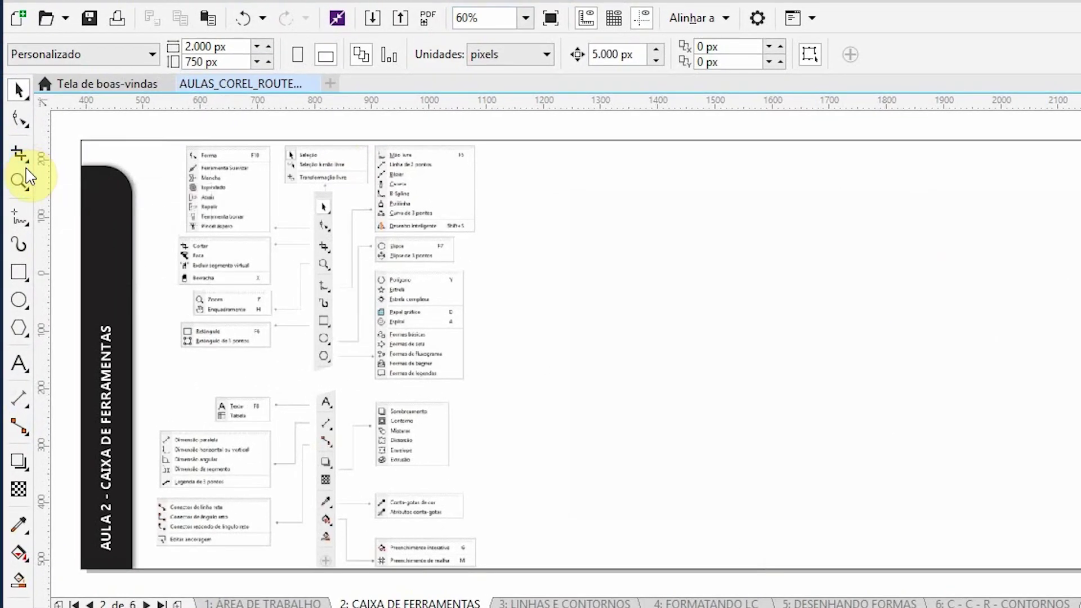
pyautogui.click(24, 158)
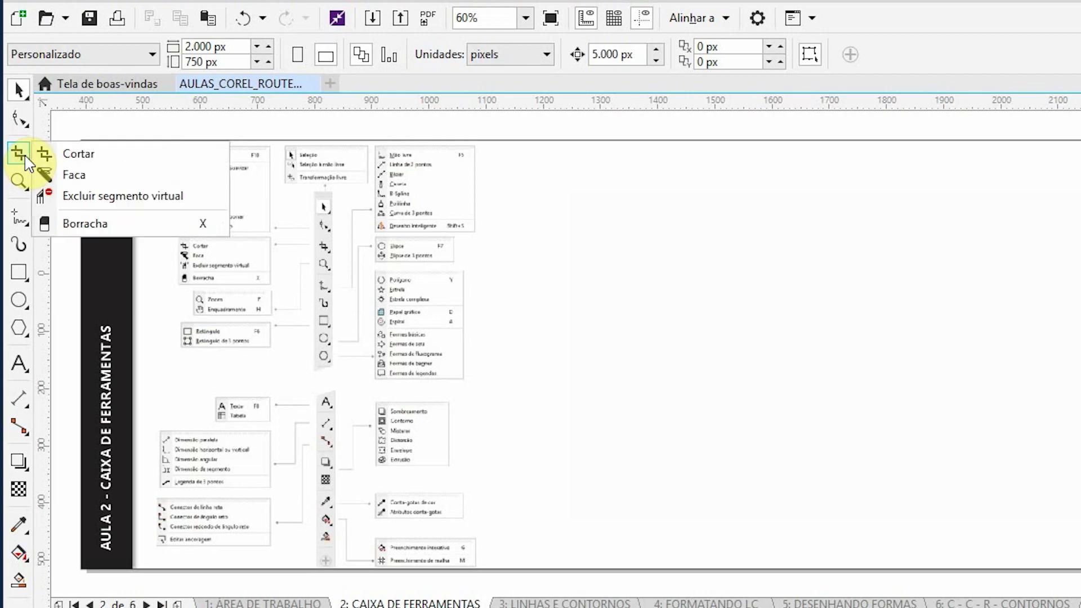
# Nudge the blank white rectangle covering the example area 5.000 px to the right, off the page.
pyautogui.click(16, 96)
pyautogui.click(738, 366)
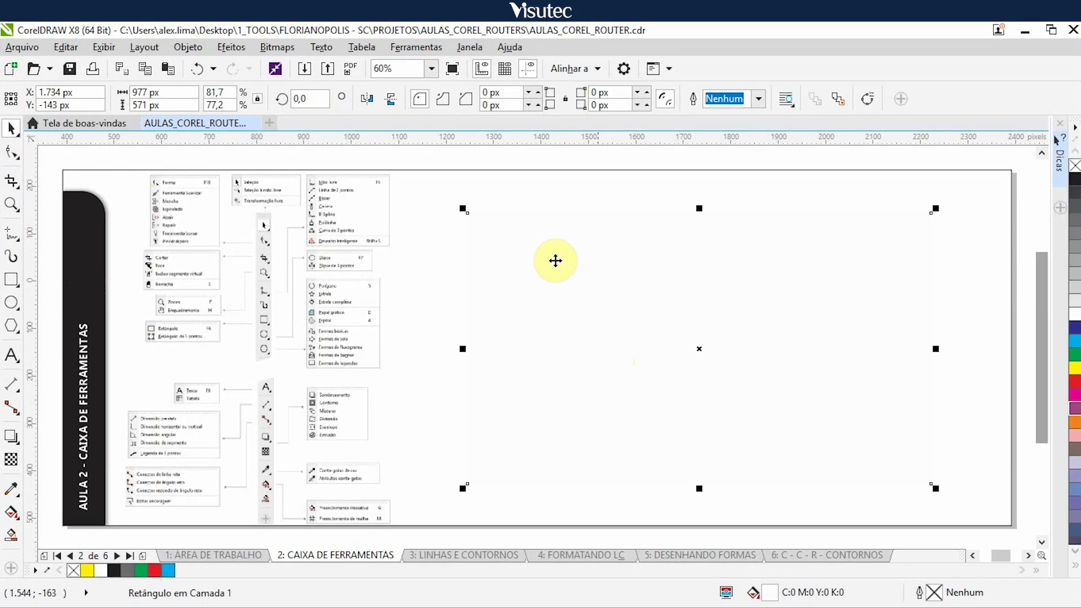
pyautogui.click(469, 150)
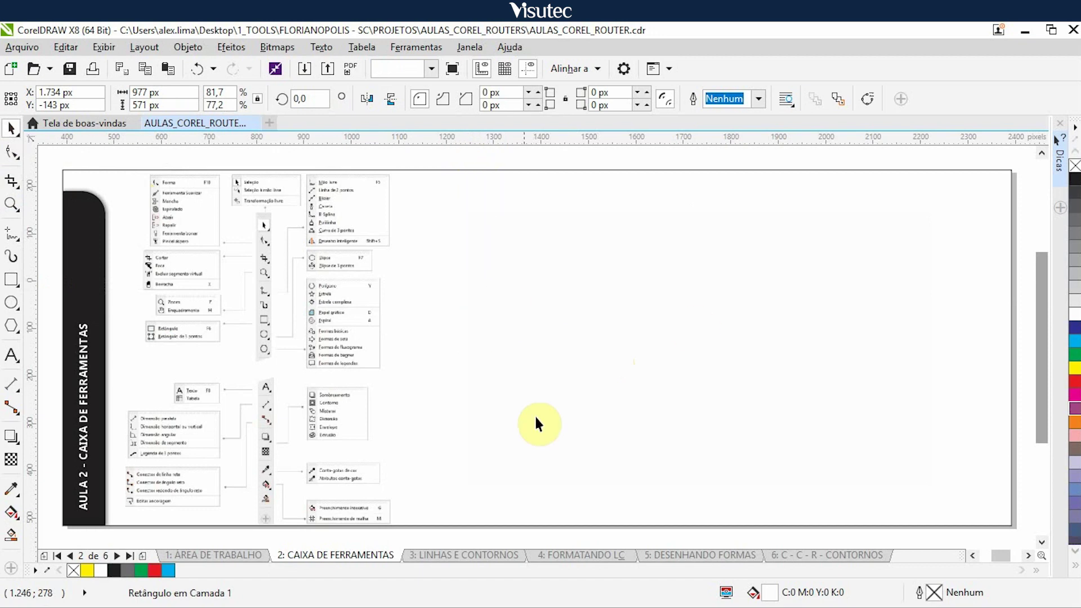
pyautogui.click(513, 269)
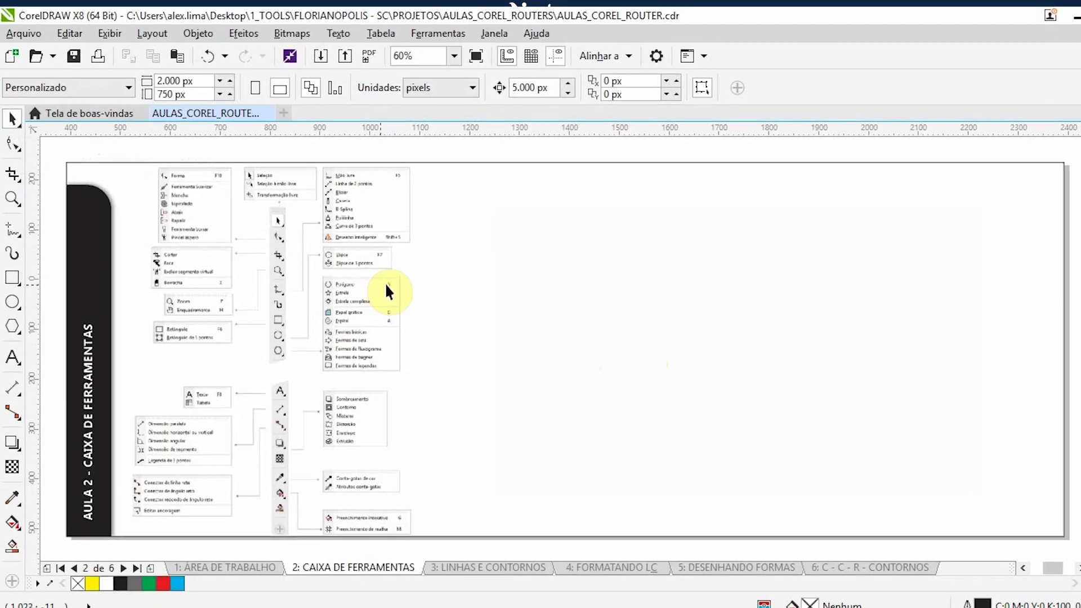
pyautogui.click(628, 312)
pyautogui.press('Right')
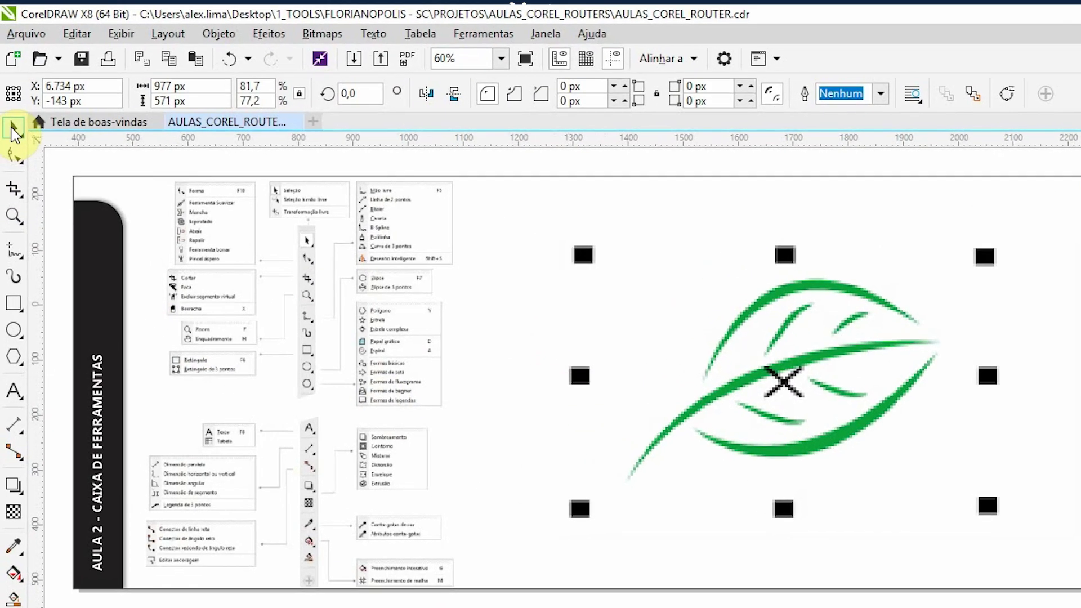
# Switch to the Seleção à mão livre tool and back to the standard Seleção tool.
pyautogui.click(14, 131)
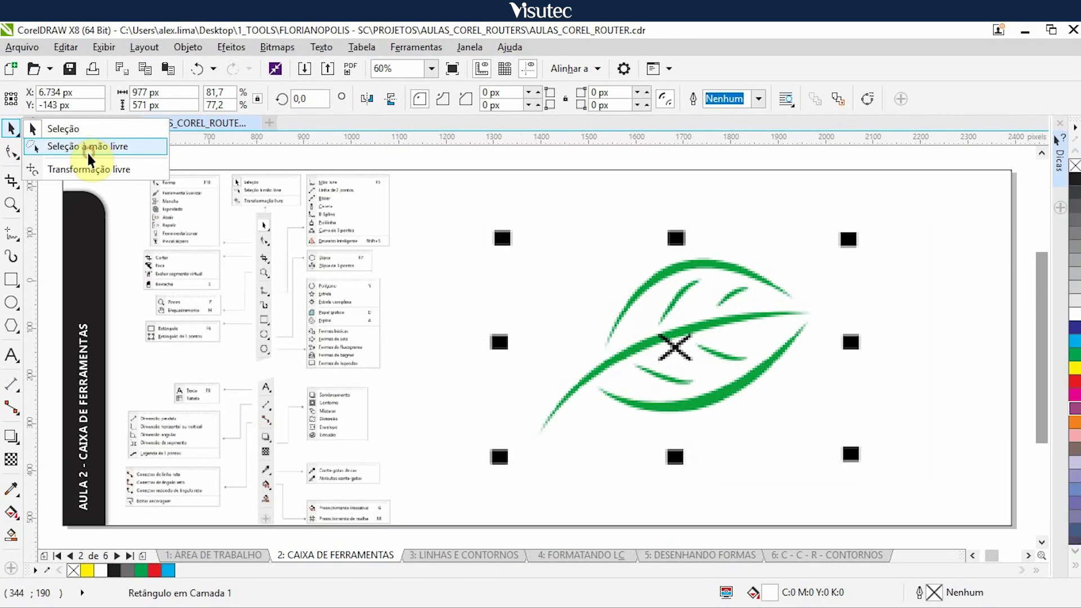
pyautogui.click(95, 148)
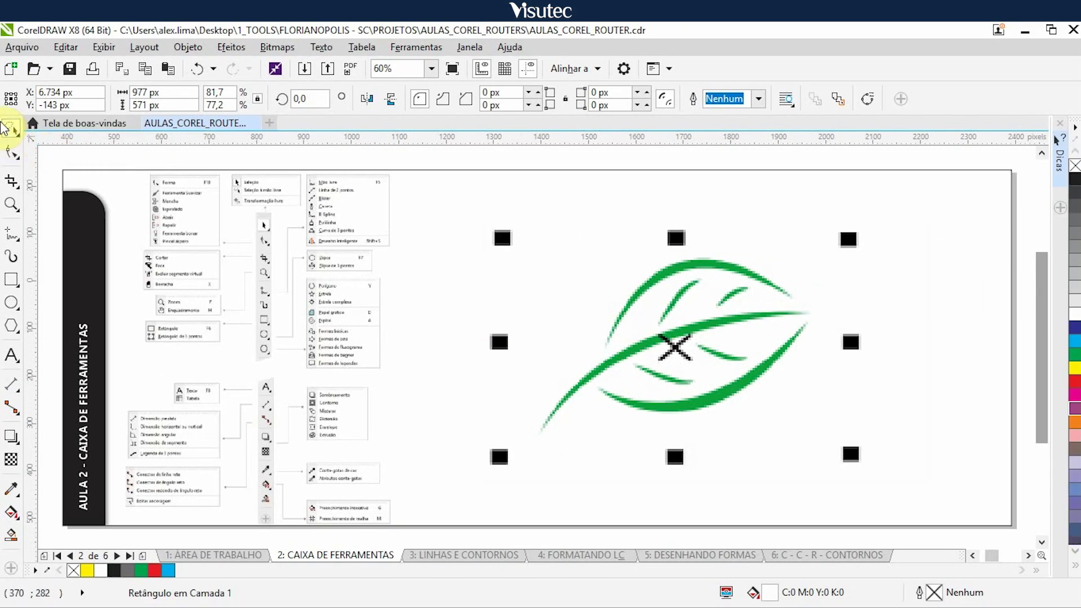
pyautogui.click(8, 130)
pyautogui.click(57, 125)
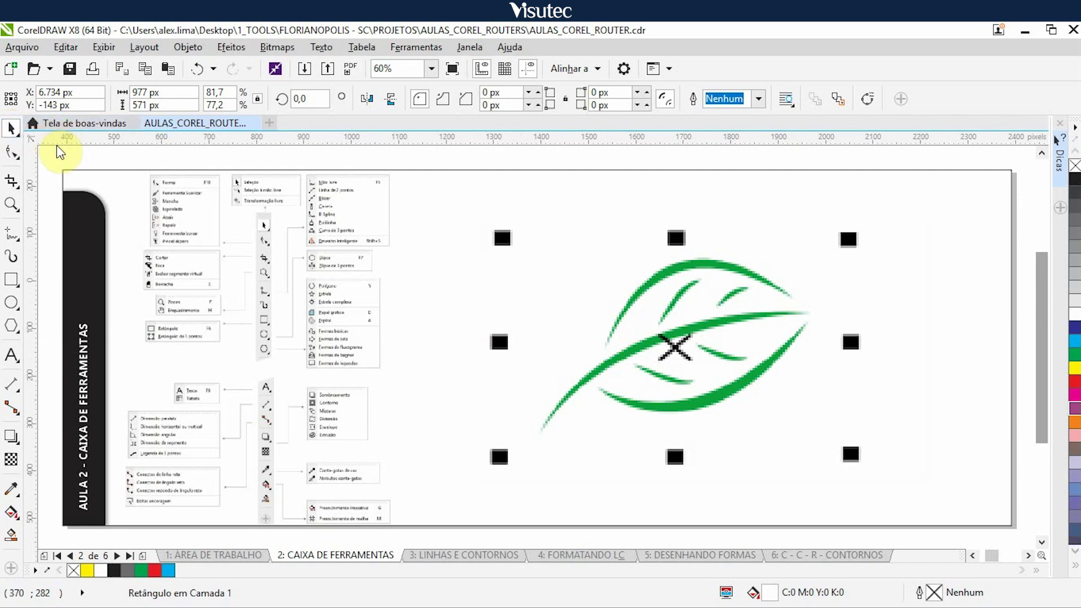
# Nudge the leaf picture and the coloured circles picture 5.000 px to the right, off the page.
pyautogui.click(553, 290)
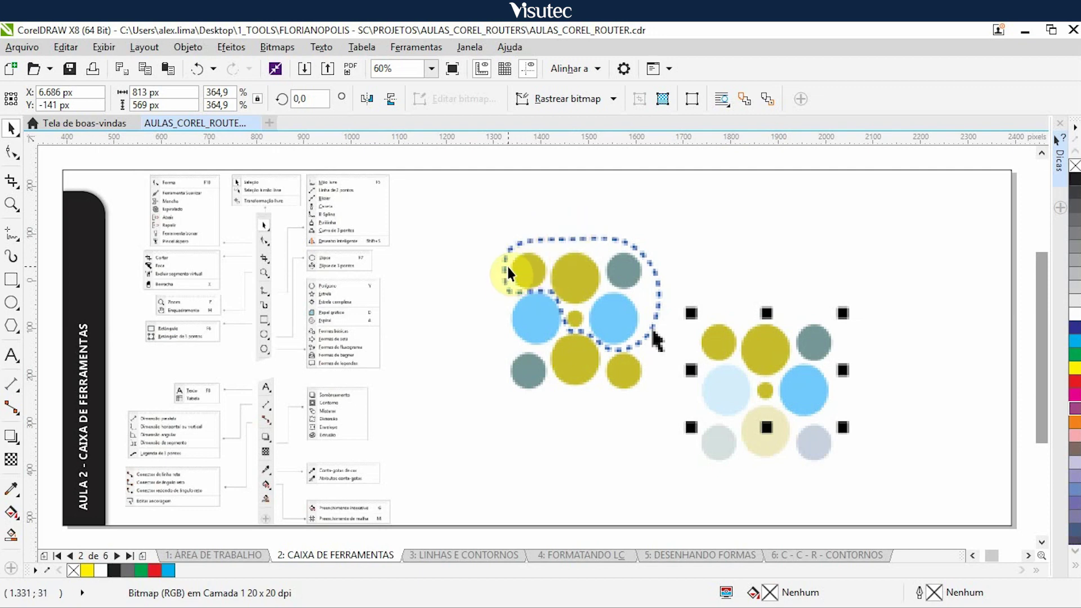
pyautogui.click(12, 128)
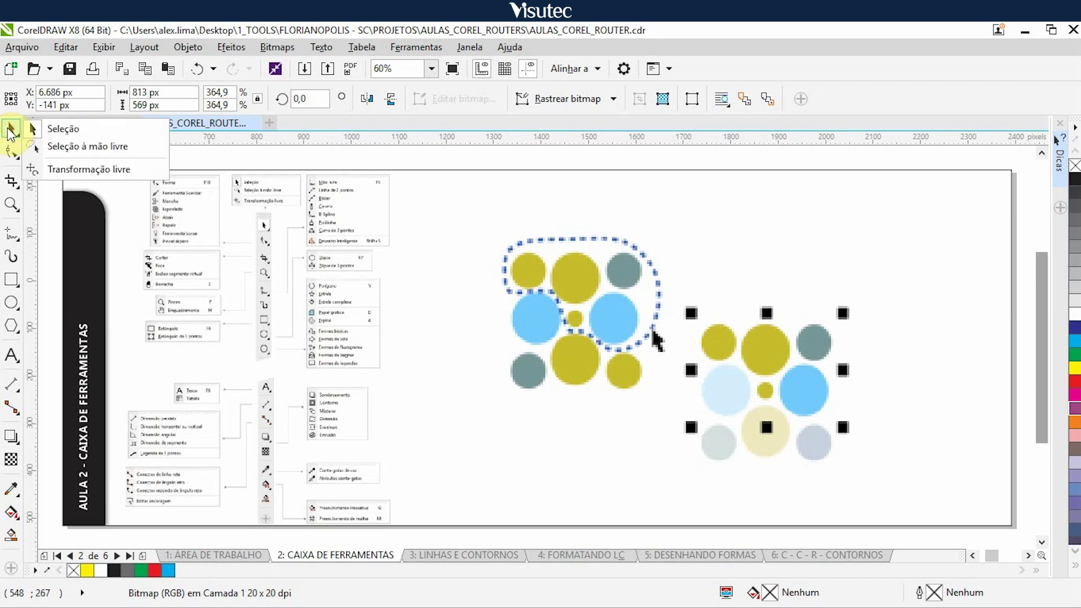
pyautogui.click(602, 346)
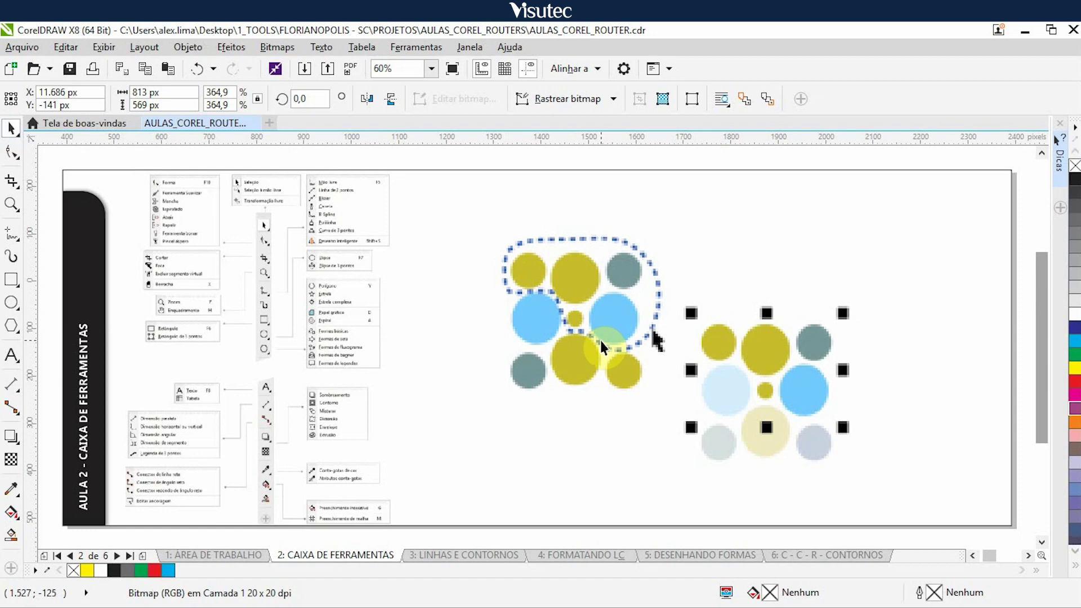
pyautogui.click(601, 342)
pyautogui.press('Right')
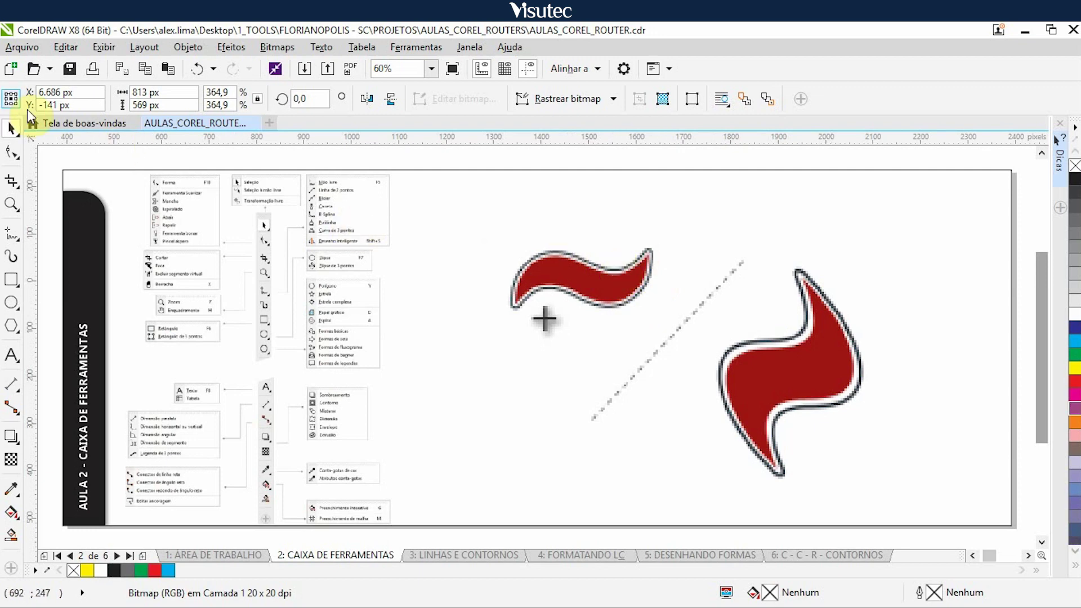
# Nudge the red shape picture off the page by 5.000 px, review the Forma tool group, and nudge the spiral picture away likewise.
pyautogui.click(600, 344)
pyautogui.press('Right')
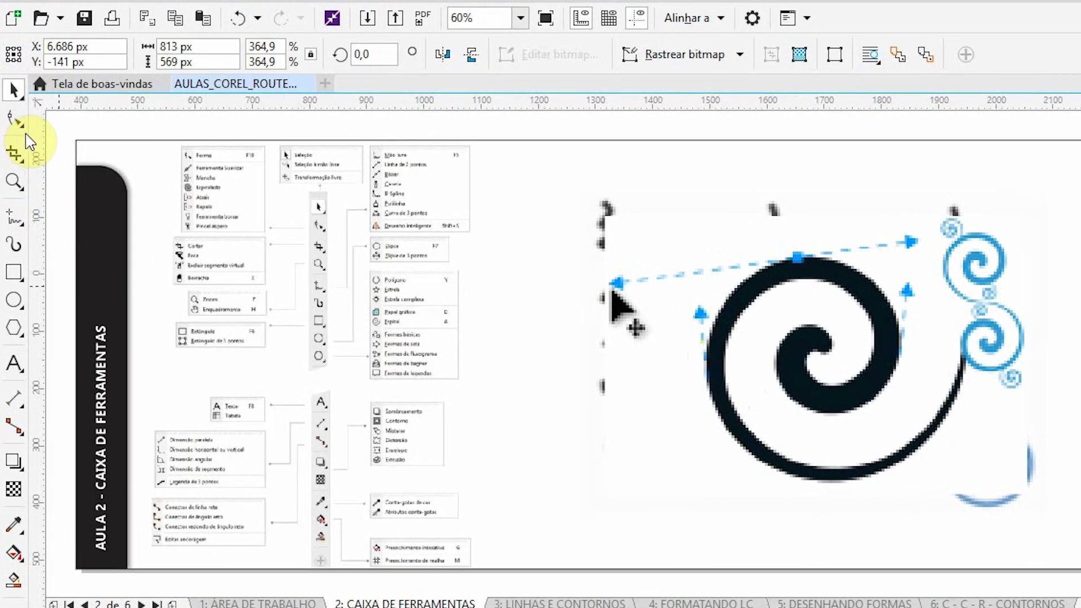
pyautogui.click(17, 121)
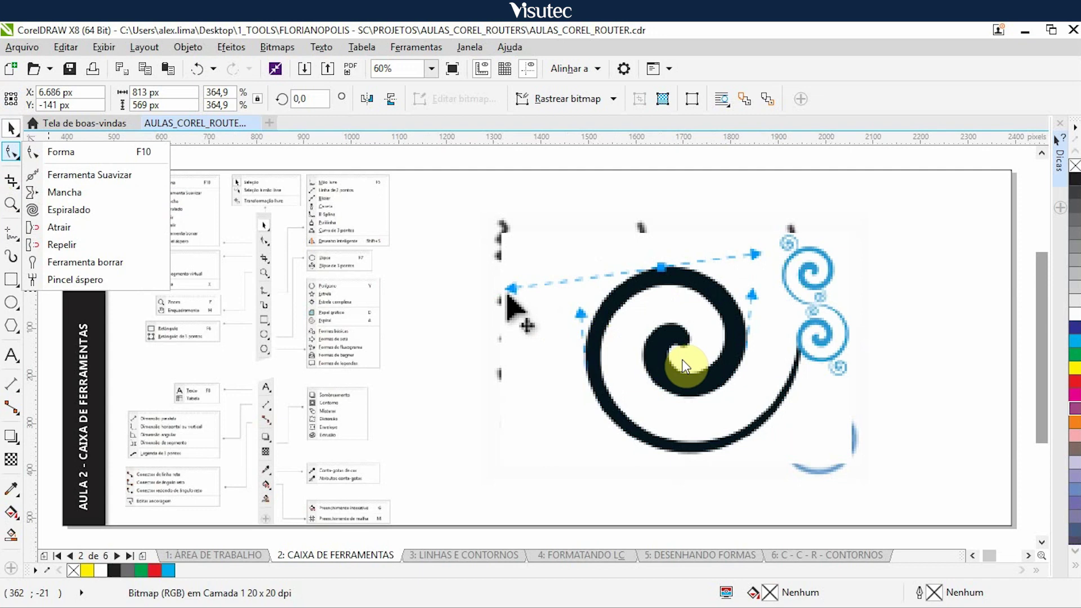
pyautogui.click(655, 170)
pyautogui.click(667, 296)
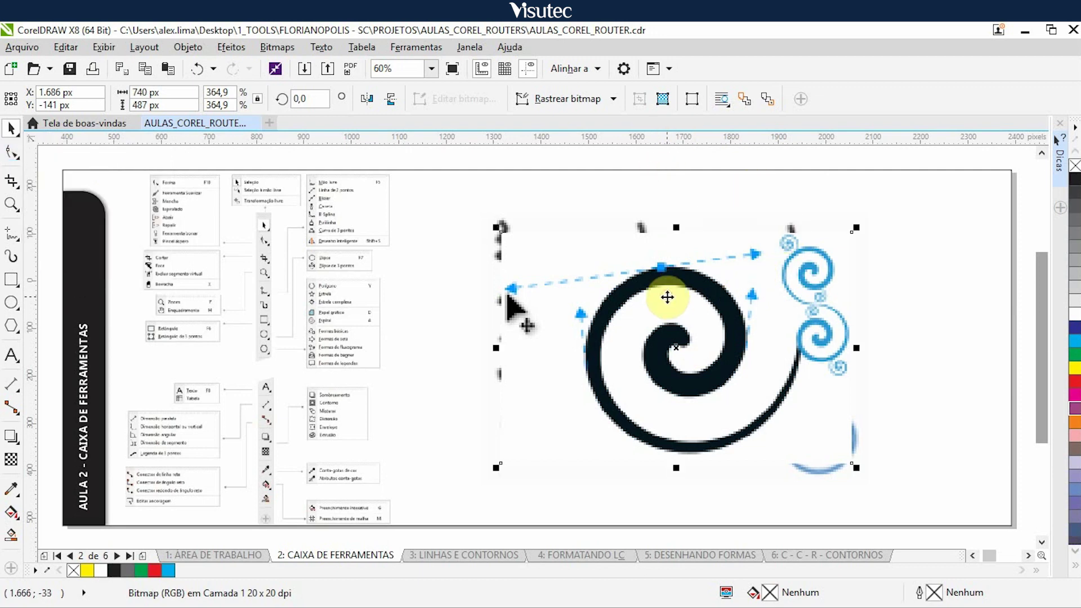
pyautogui.press('Right')
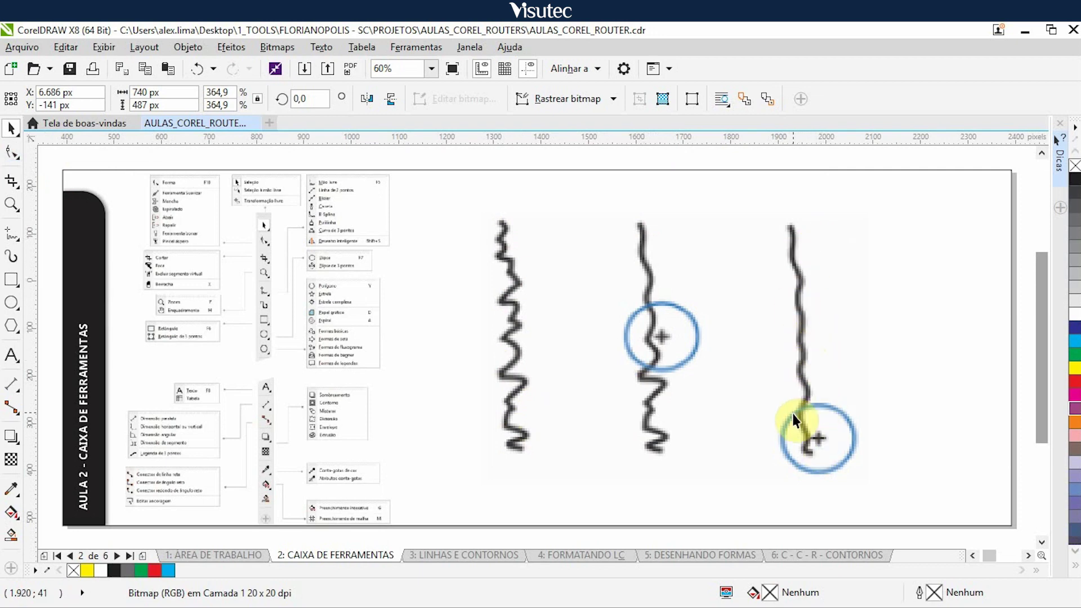
# Nudge the wavy lines picture and the concentric circles picture 5.000 px to the right, off the page.
pyautogui.click(796, 339)
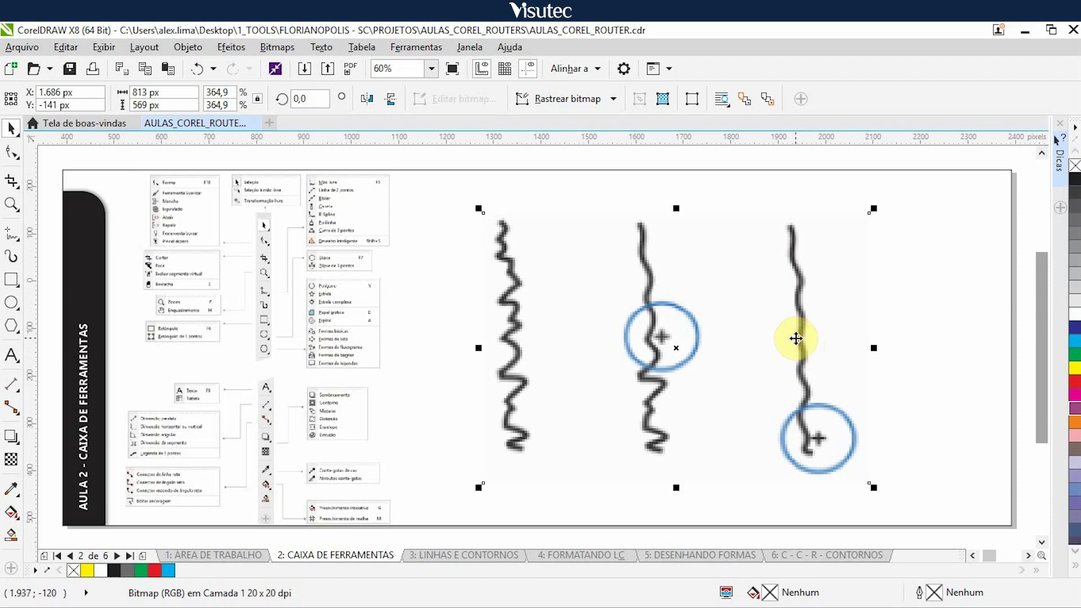
pyautogui.press('Right')
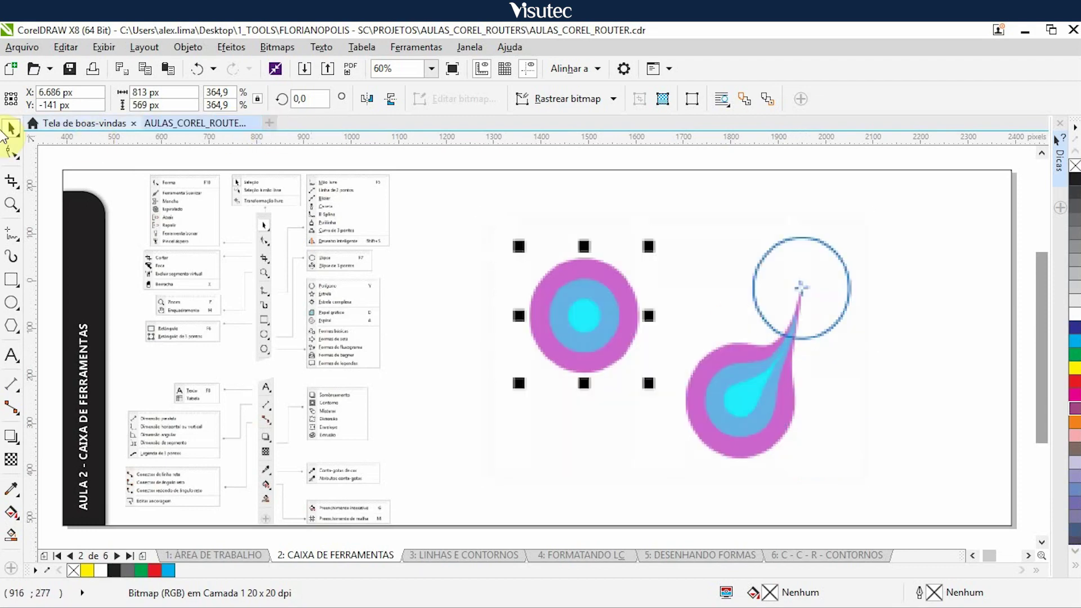
pyautogui.click(13, 155)
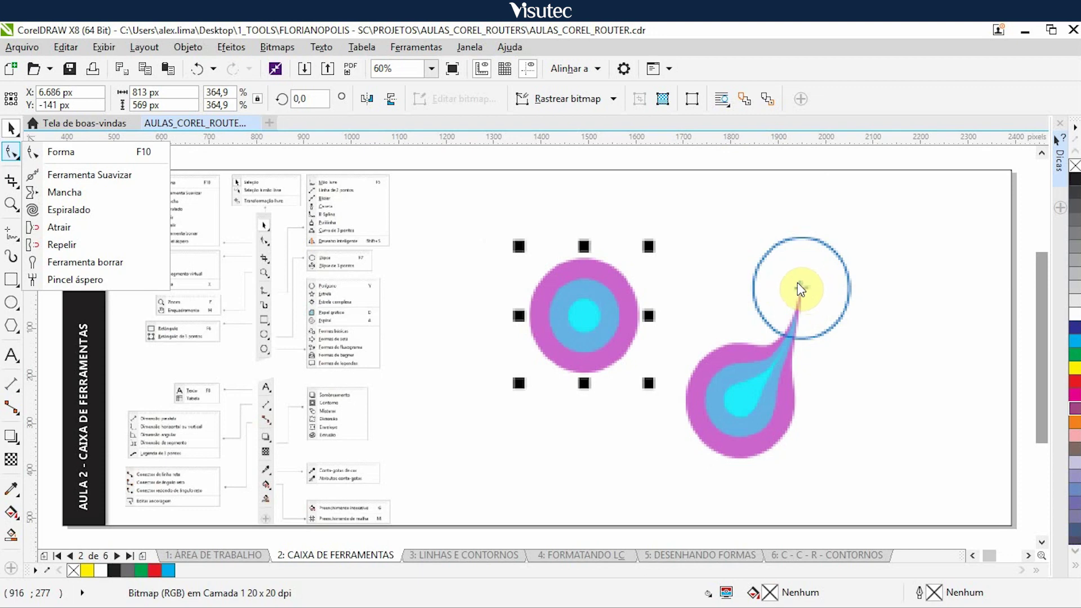
pyautogui.click(581, 303)
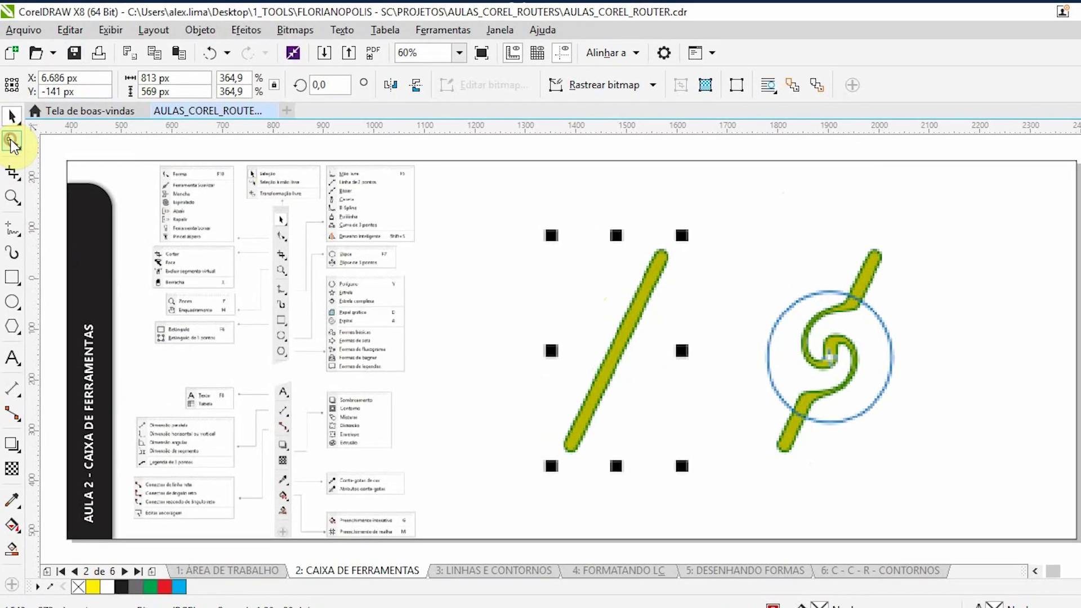
# Nudge the twirled diagonal bar picture and the orange flag picture 5.000 px to the right, off the page.
pyautogui.click(12, 153)
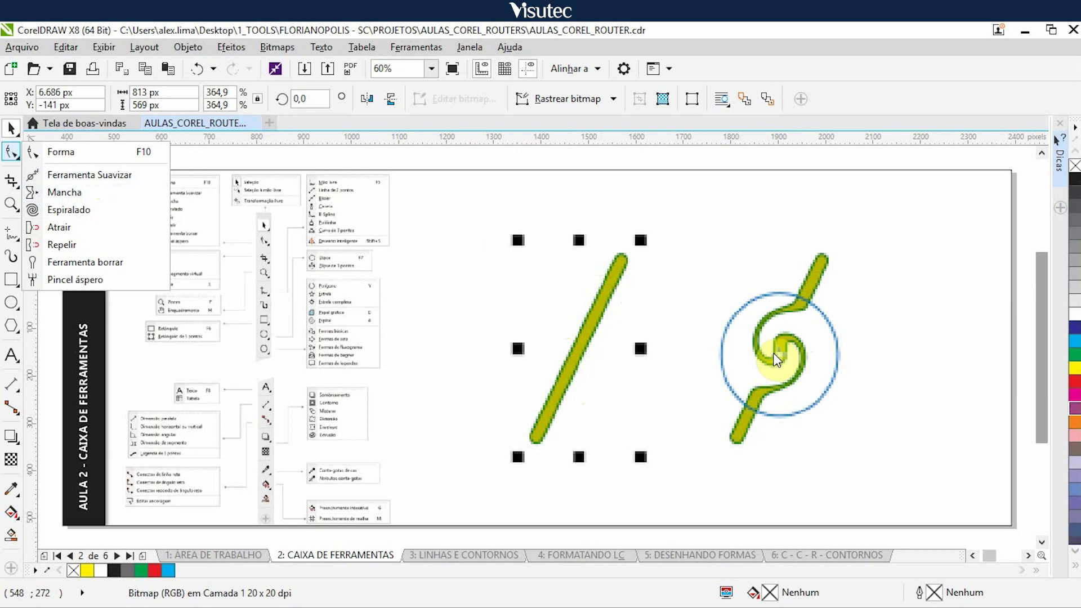
pyautogui.press('space')
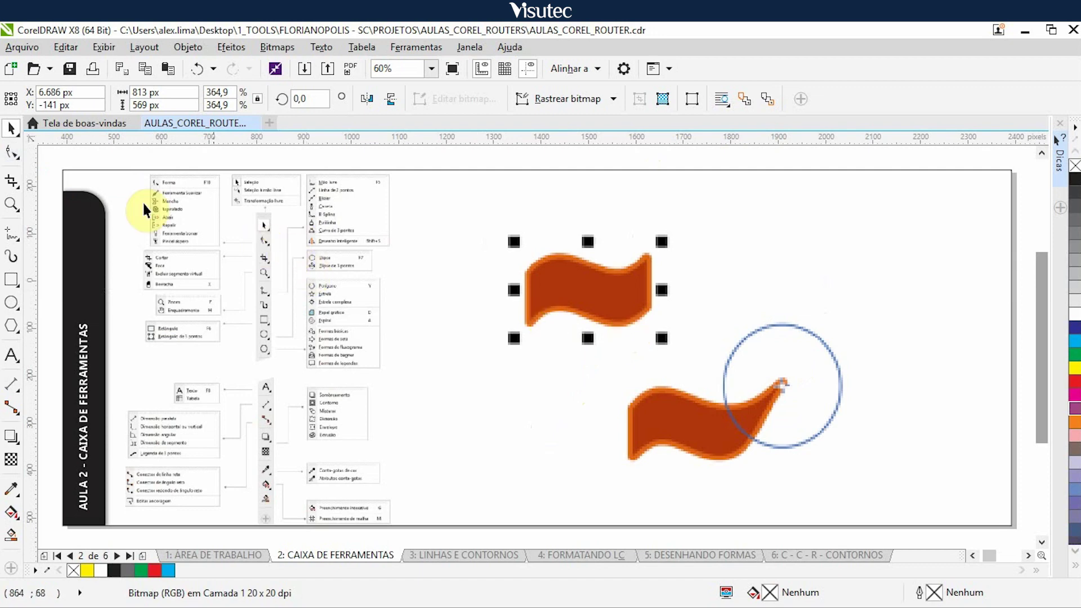
pyautogui.click(11, 152)
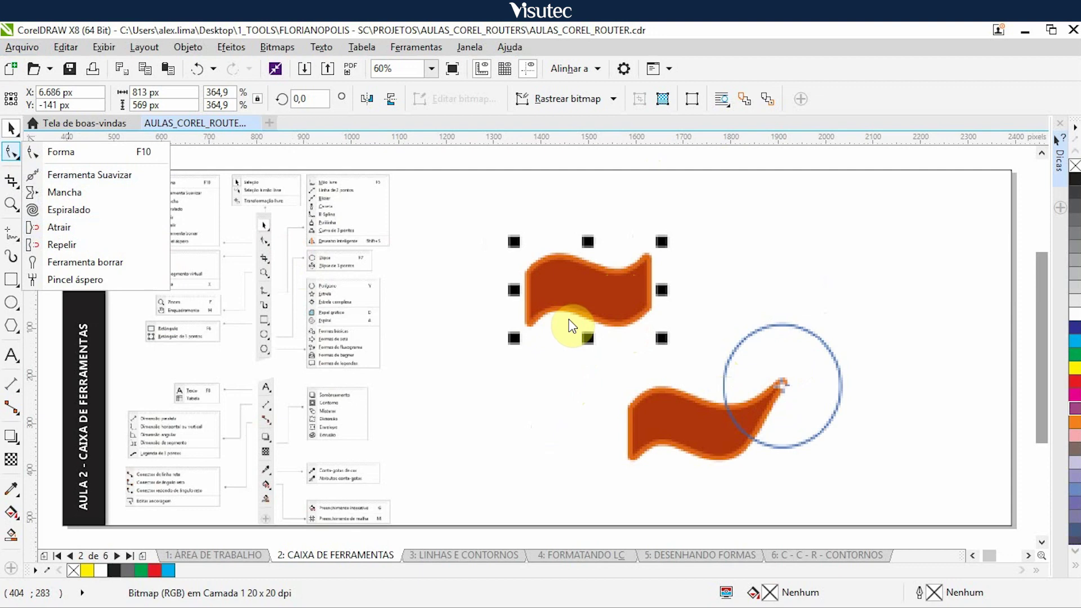
pyautogui.click(561, 303)
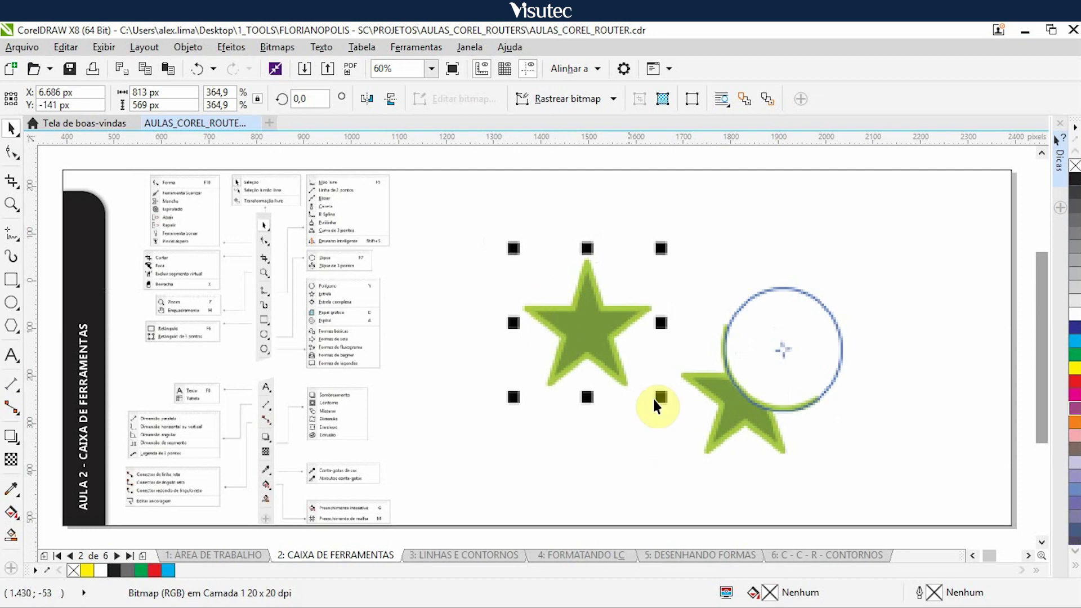
# Nudge the green star, curved stem and rough-edged rectangle pictures 5.000 px to the right, off the page.
pyautogui.click(585, 333)
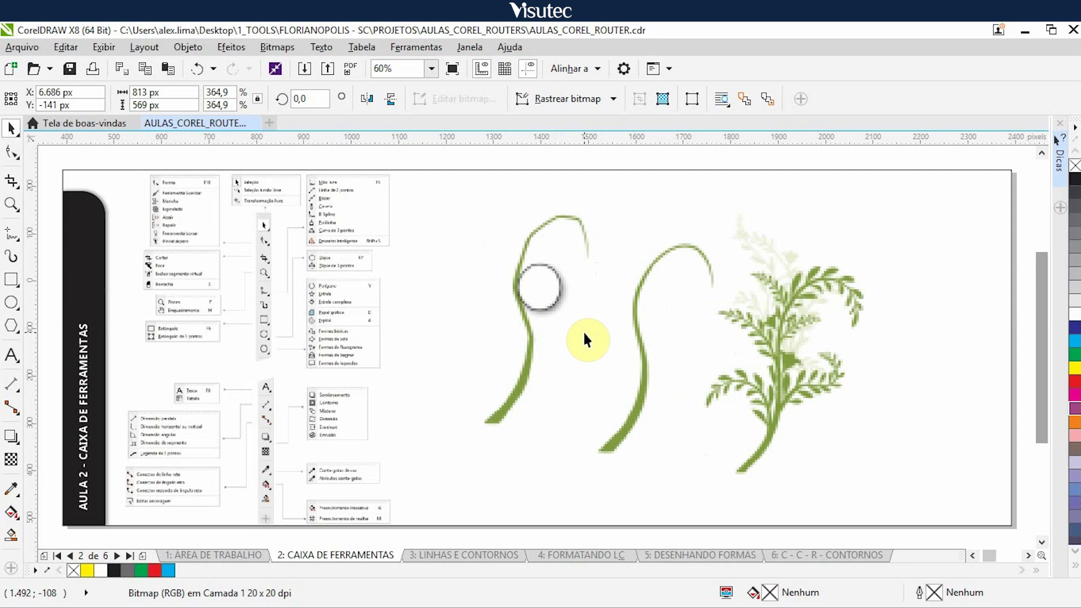
pyautogui.click(623, 338)
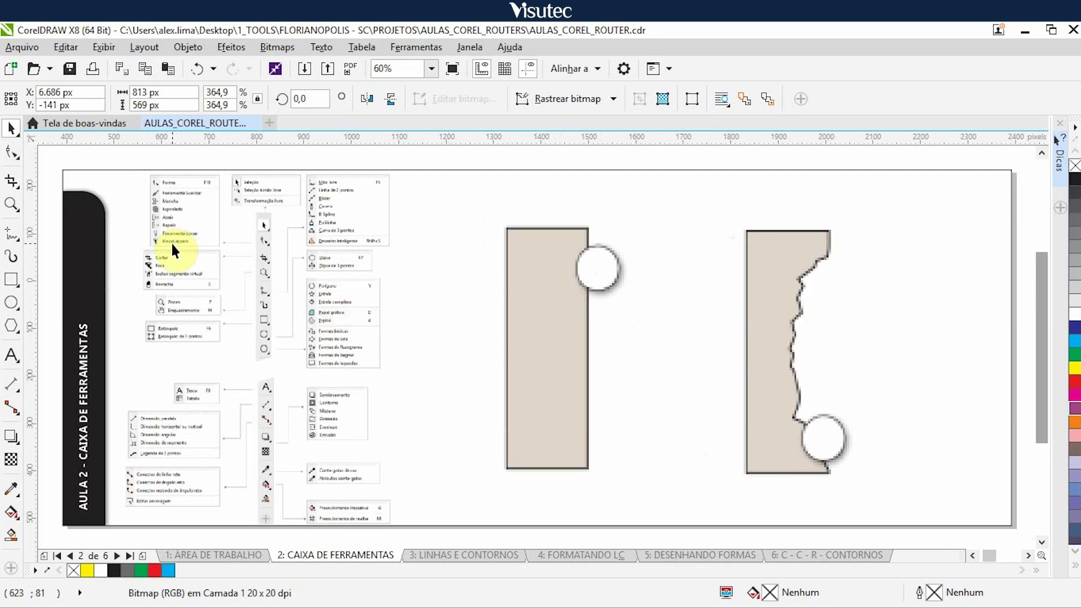
pyautogui.click(11, 160)
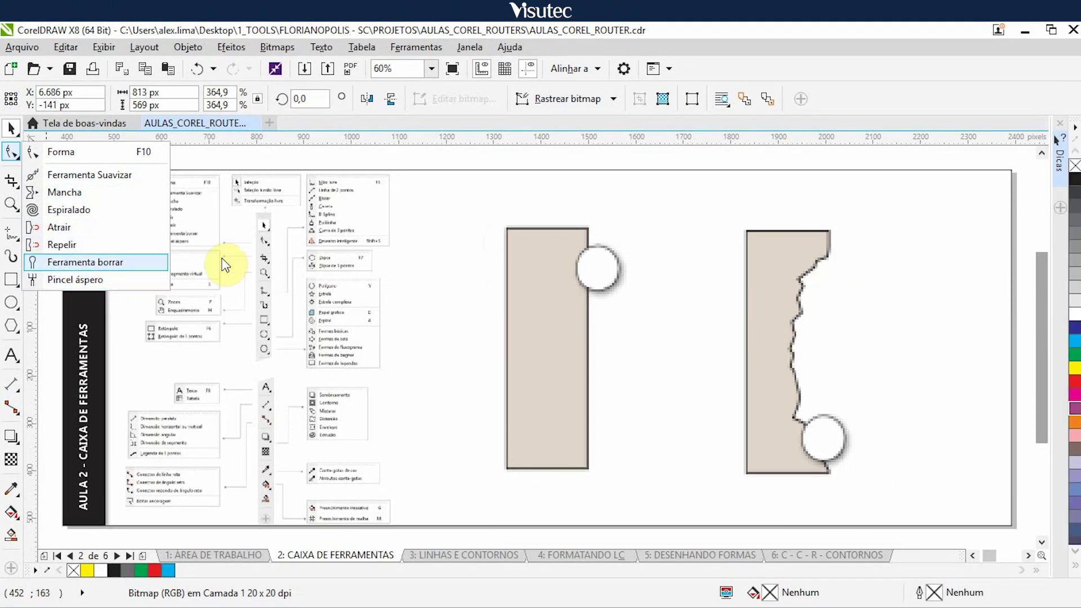
pyautogui.click(583, 293)
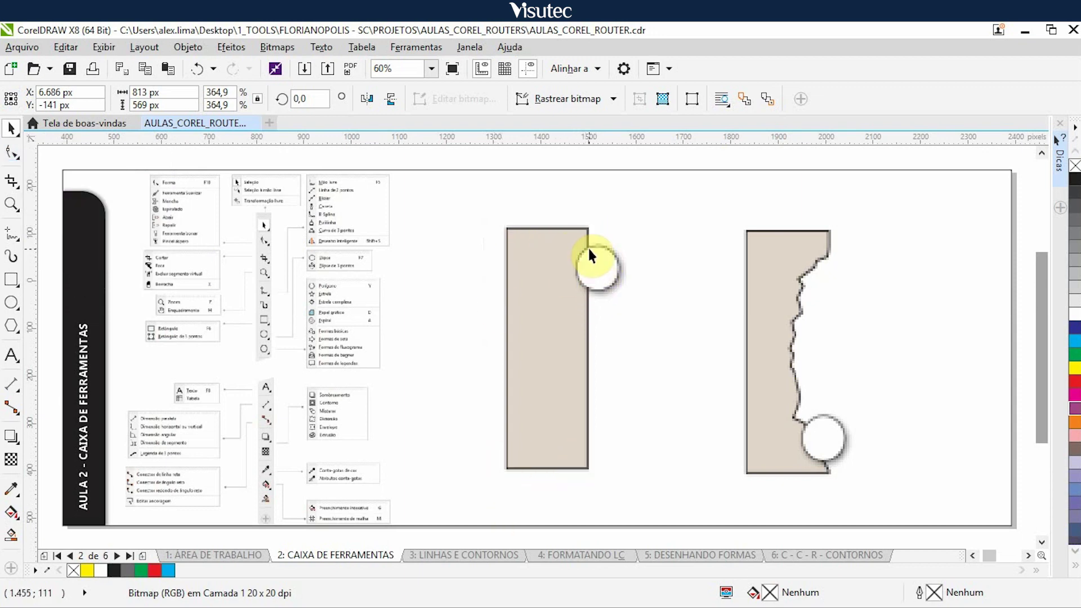
pyautogui.moveTo(798, 265)
pyautogui.mouseDown()
pyautogui.moveTo(826, 249)
pyautogui.moveTo(808, 263)
pyautogui.moveTo(813, 283)
pyautogui.moveTo(801, 301)
pyautogui.mouseUp()
pyautogui.click(624, 309)
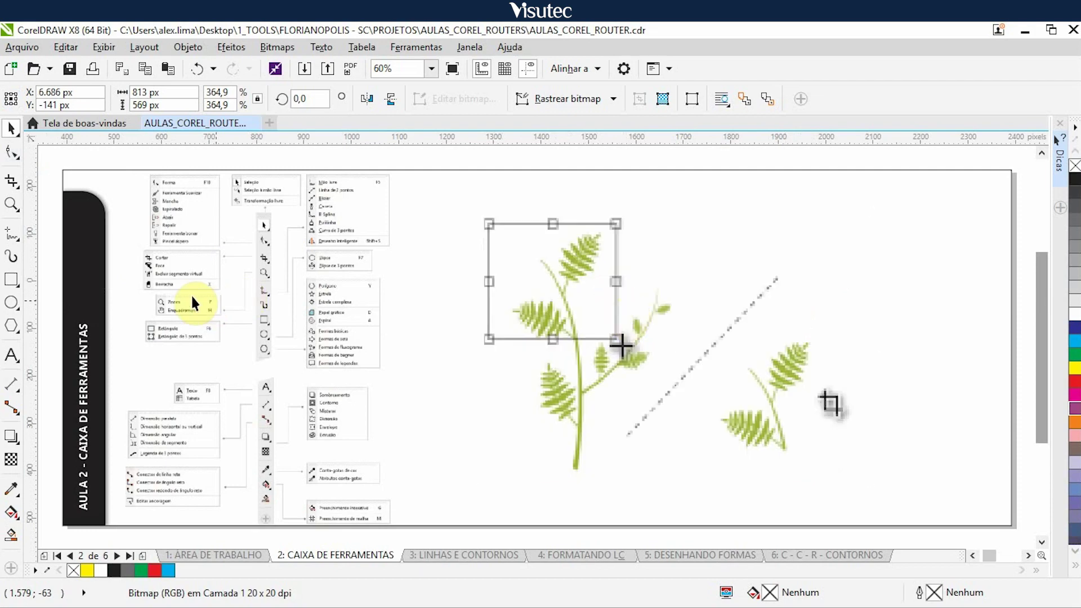
# Review the Cortar tool group, and nudge the fern and green tulip pictures 5.000 px to the right, off the page.
pyautogui.click(9, 179)
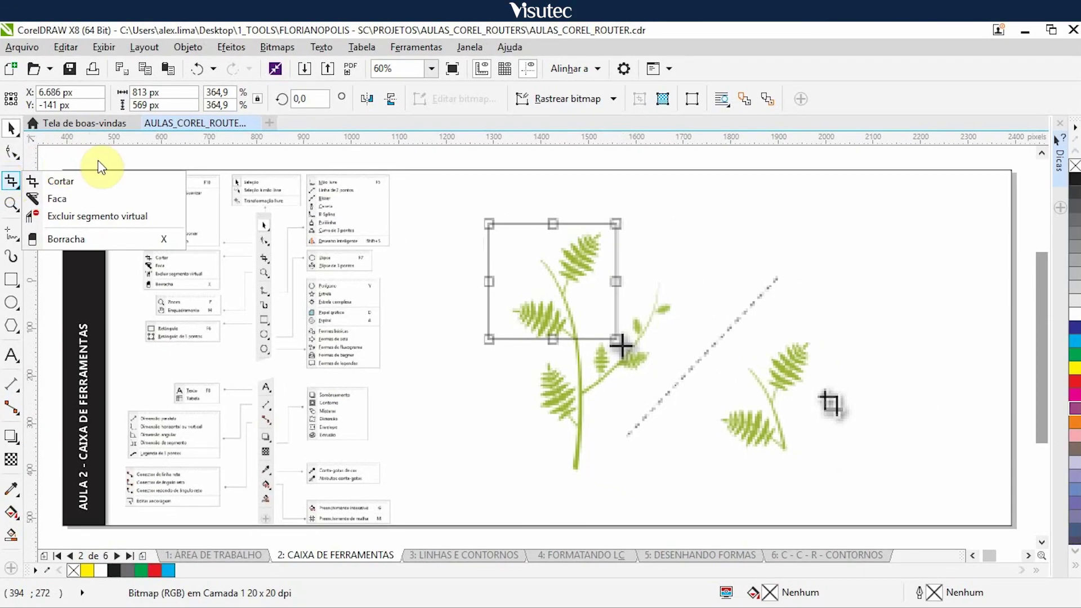
pyautogui.click(276, 157)
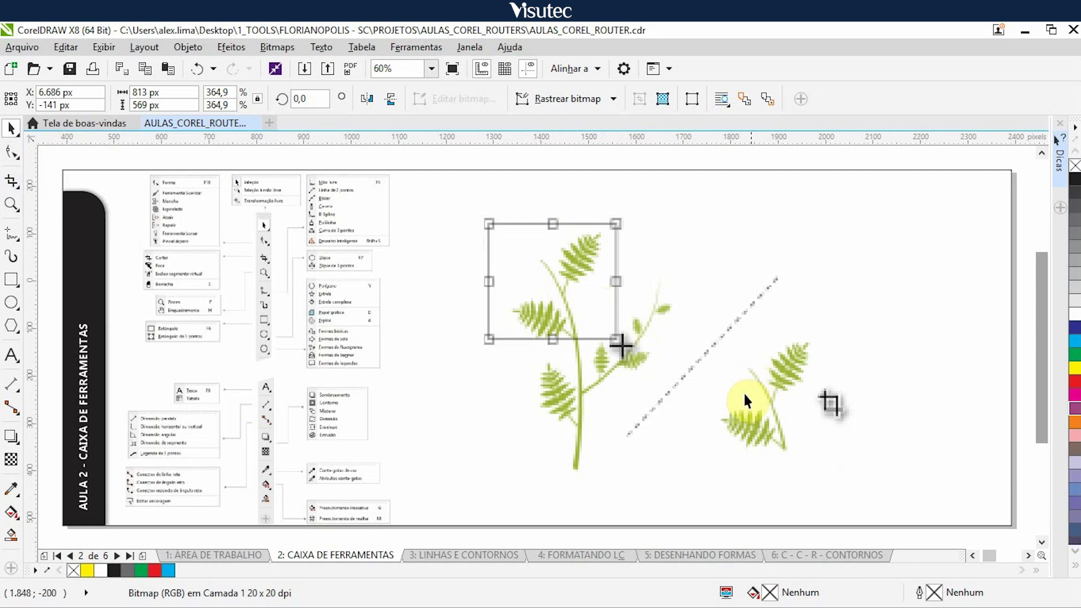
pyautogui.click(717, 351)
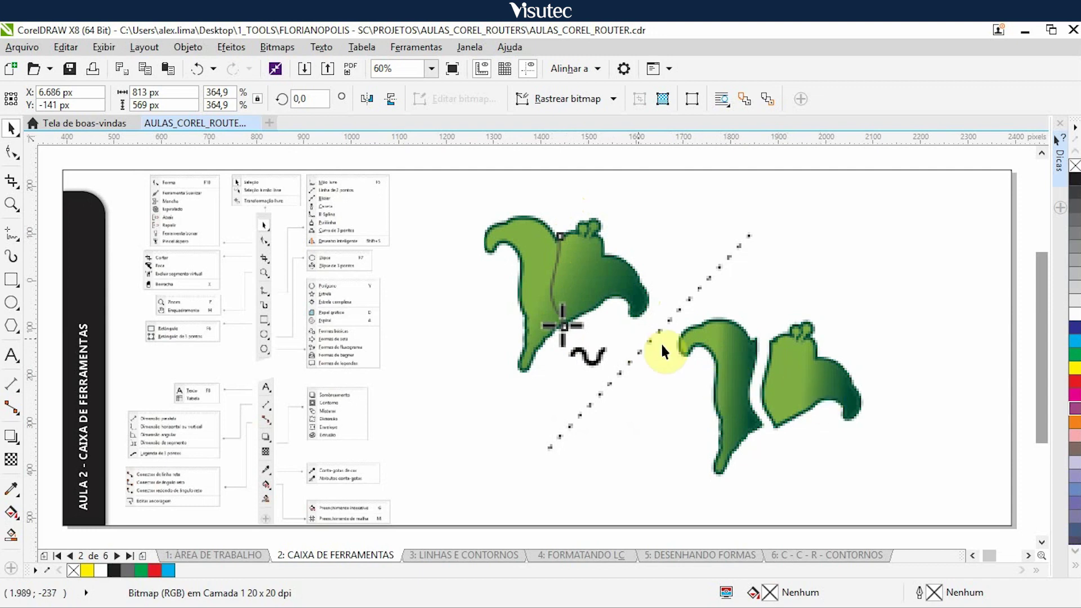
pyautogui.click(719, 362)
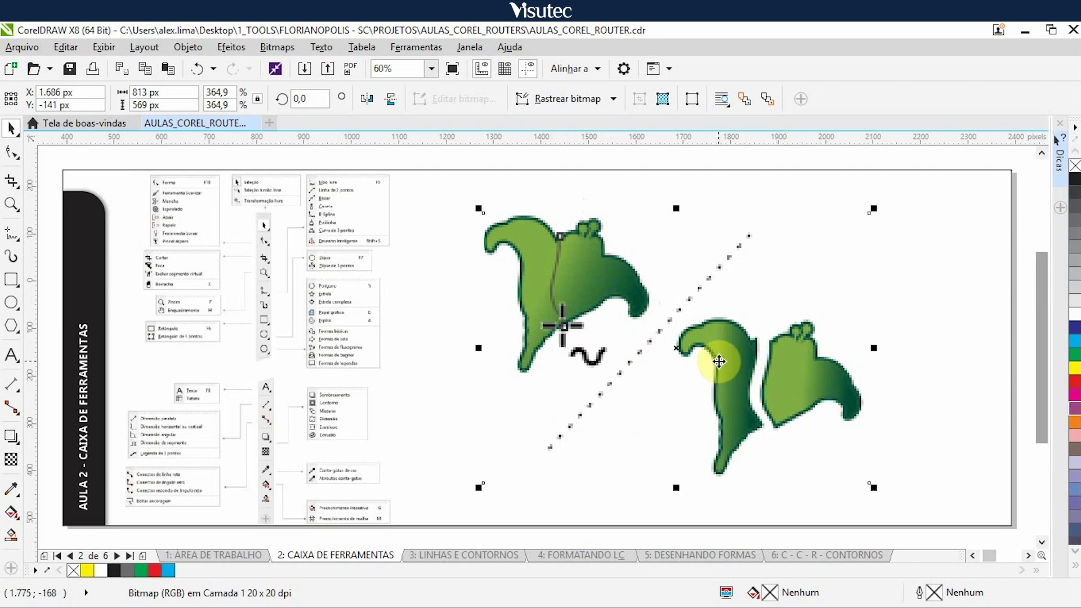
pyautogui.press('Right')
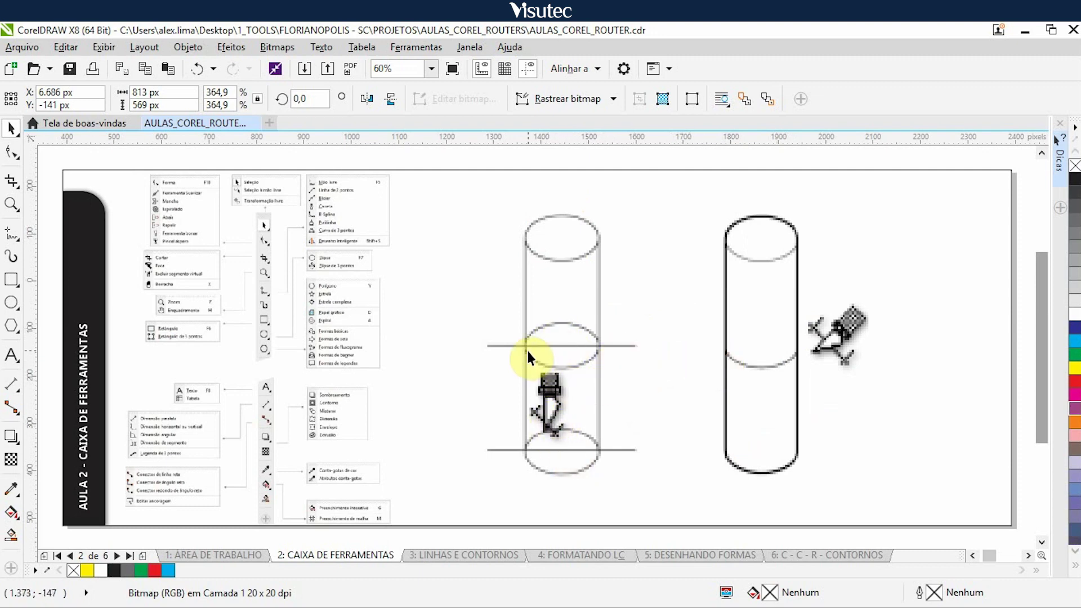
# Nudge the cylinder outlines picture and the raspberry branch picture 5.000 px to the right, off the page.
pyautogui.click(571, 324)
pyautogui.click(571, 325)
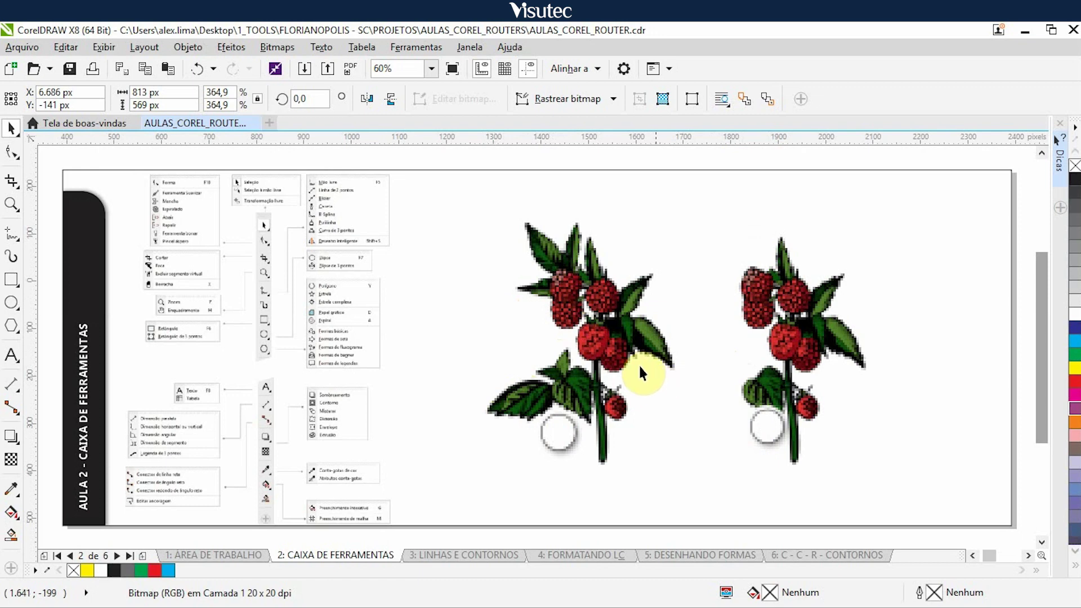
pyautogui.click(590, 387)
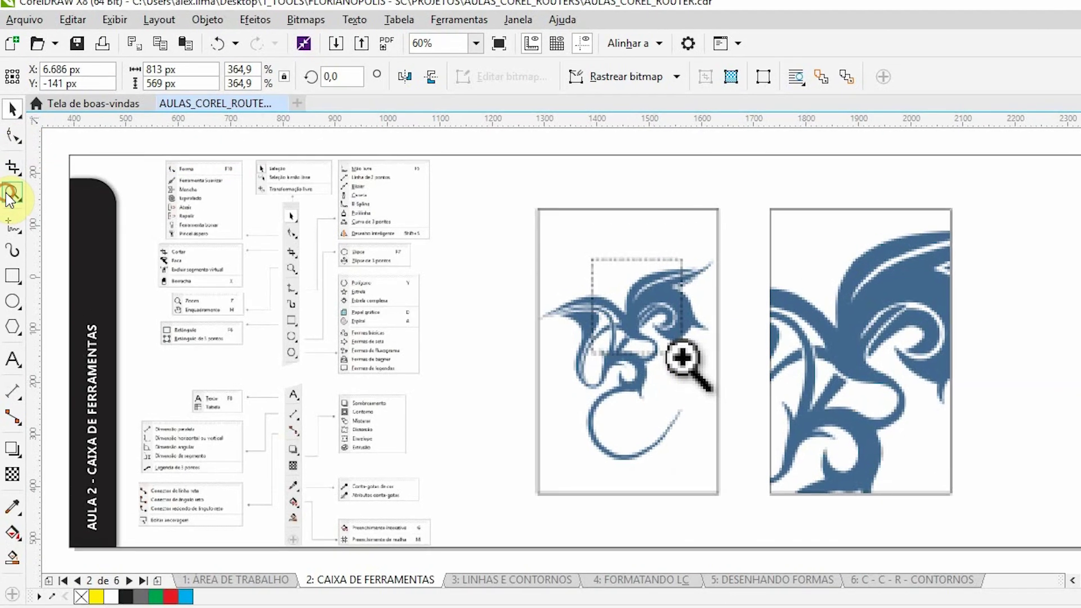
# Review the Zoom tool group, and nudge the blue dragon picture 5.000 px to the right, off the page.
pyautogui.click(11, 204)
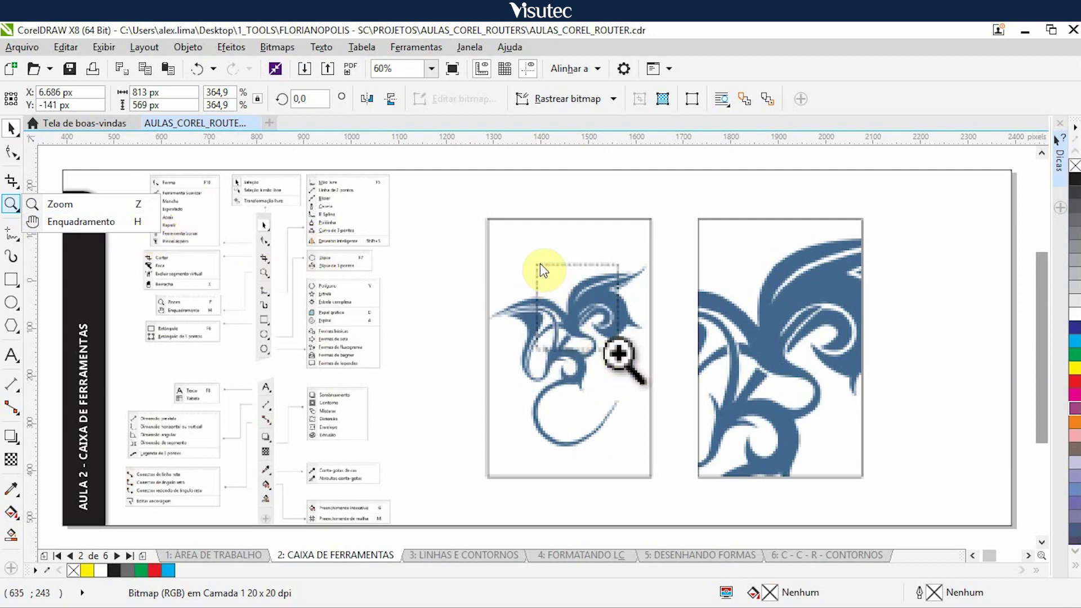
pyautogui.click(788, 374)
pyautogui.click(785, 373)
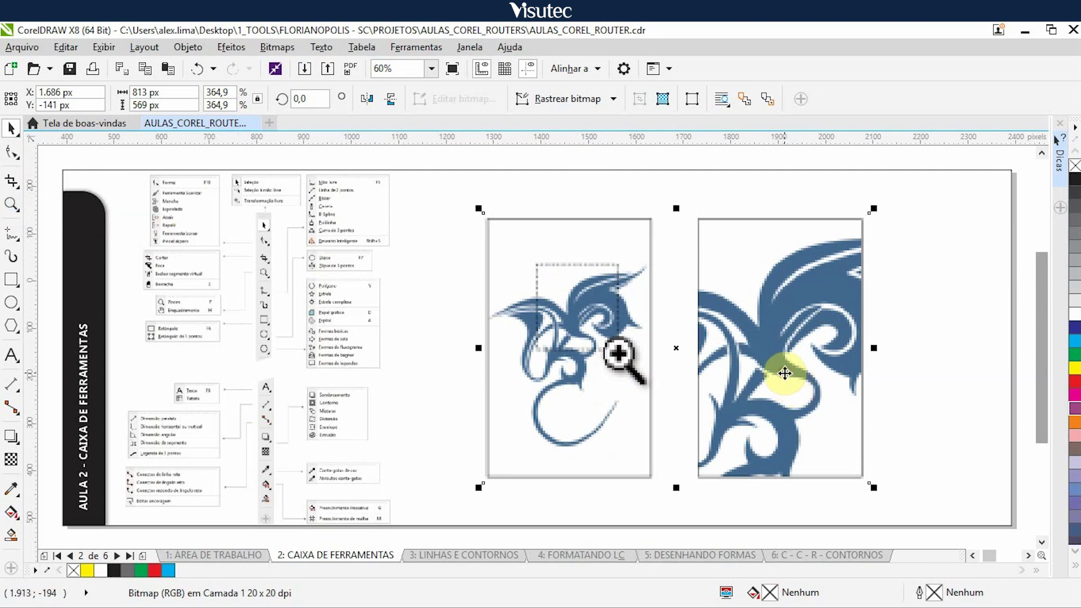
pyautogui.press('Right')
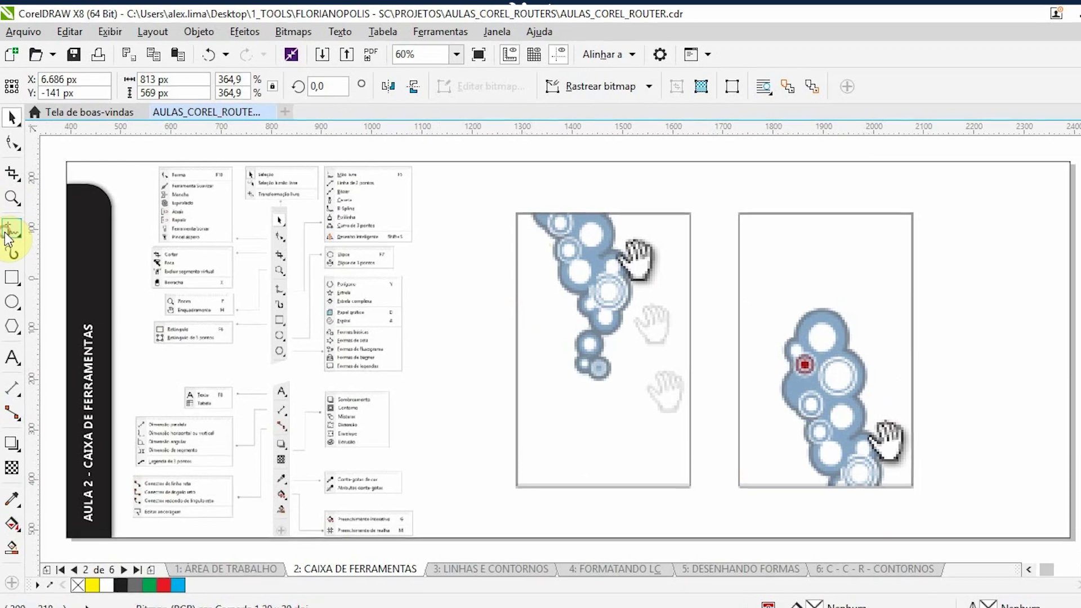
# Review the Mão livre tool group, and nudge the blue circles picture with the hands 5.000 px to the right, off the page.
pyautogui.click(6, 234)
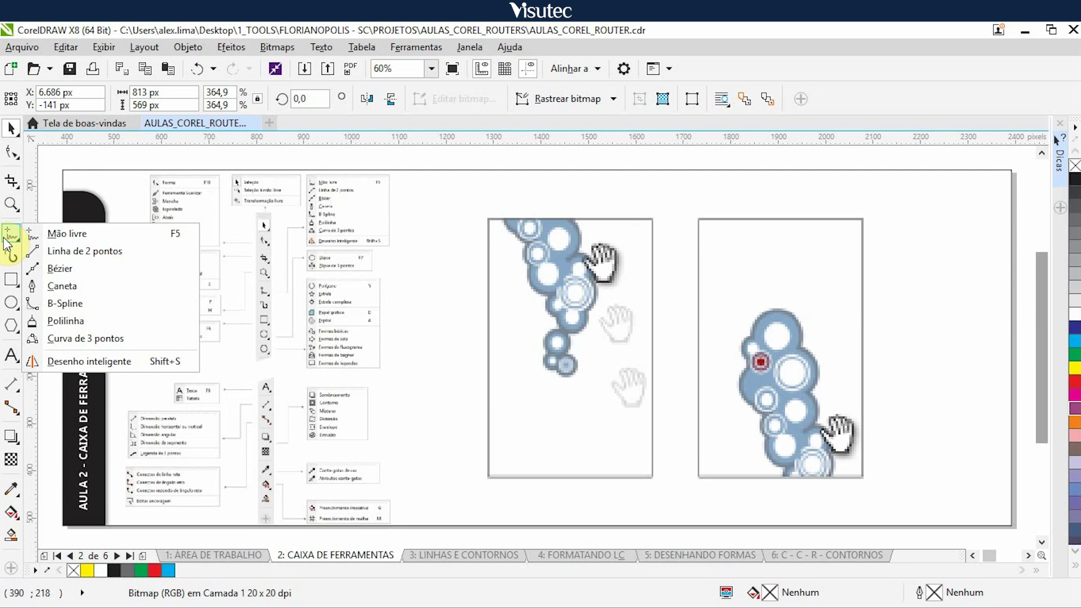
pyautogui.click(4, 239)
pyautogui.click(13, 233)
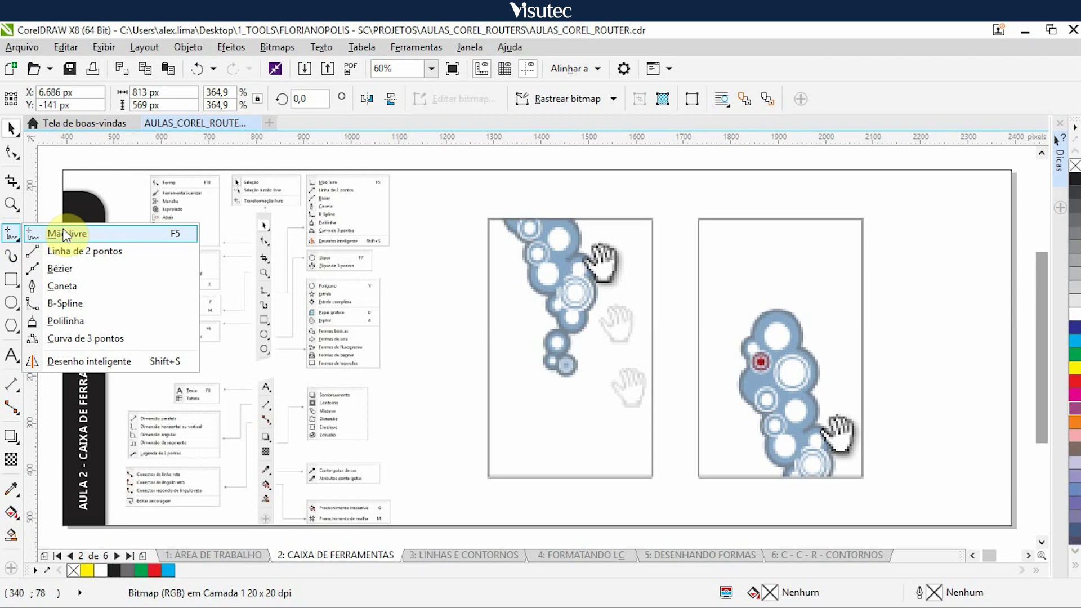
pyautogui.click(424, 158)
pyautogui.click(576, 338)
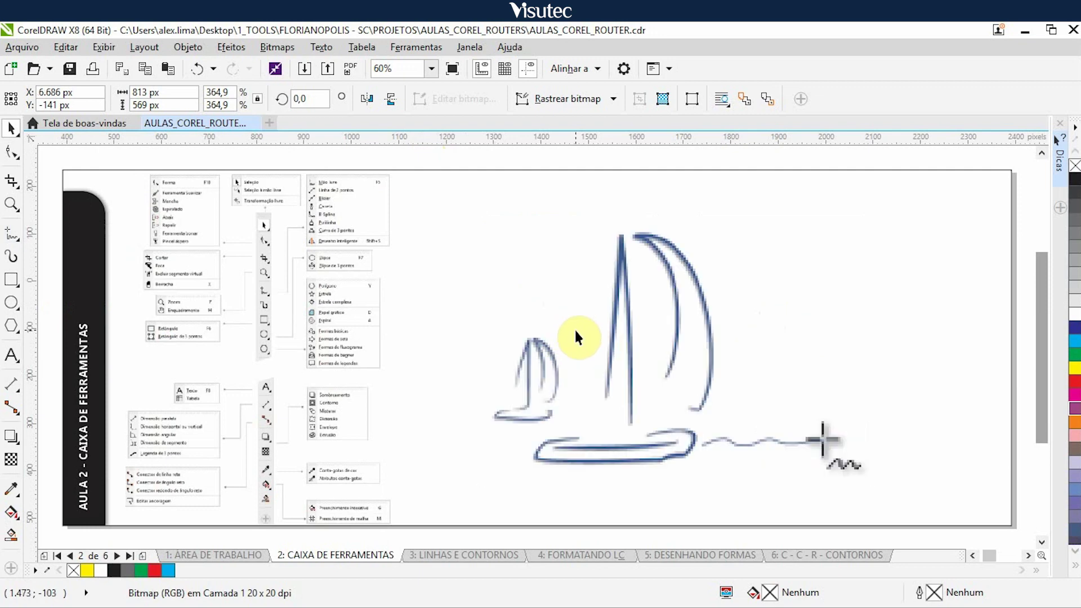
# Nudge the sailboat sketch picture and the refrigerator line picture 5.000 px to the right, off the page.
pyautogui.click(627, 341)
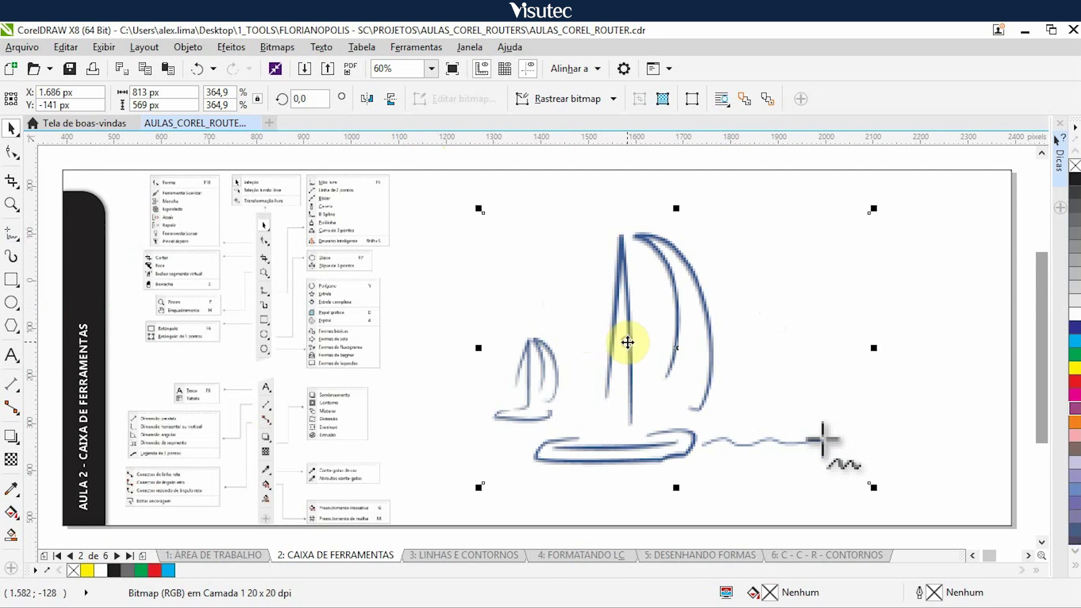
pyautogui.press('Right')
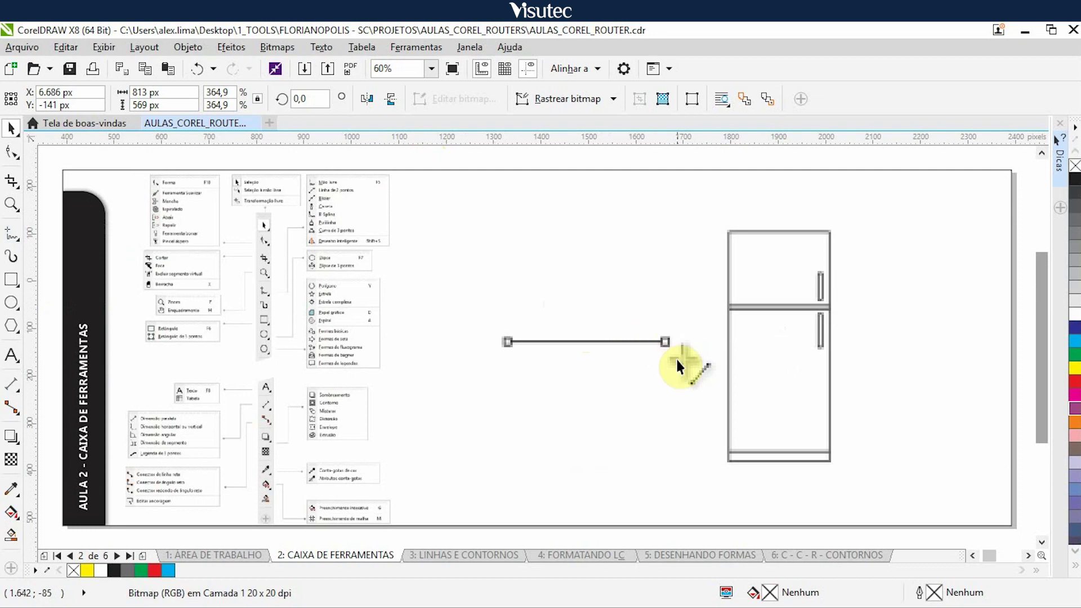
pyautogui.click(648, 366)
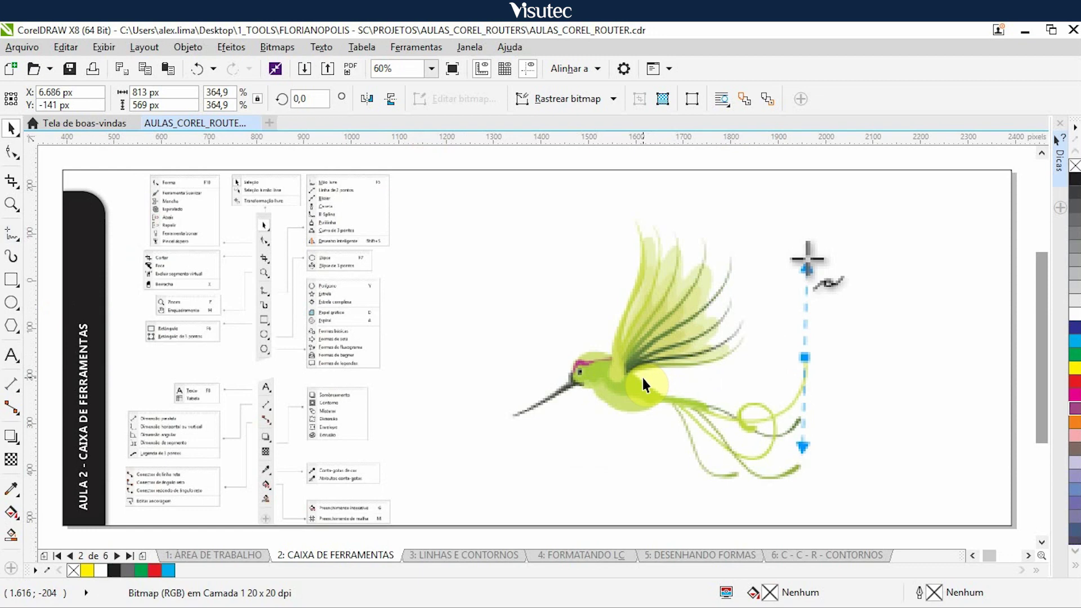
# Nudge the green hummingbird picture and the tribal eye picture 5.000 px to the right, off the page.
pyautogui.click(648, 365)
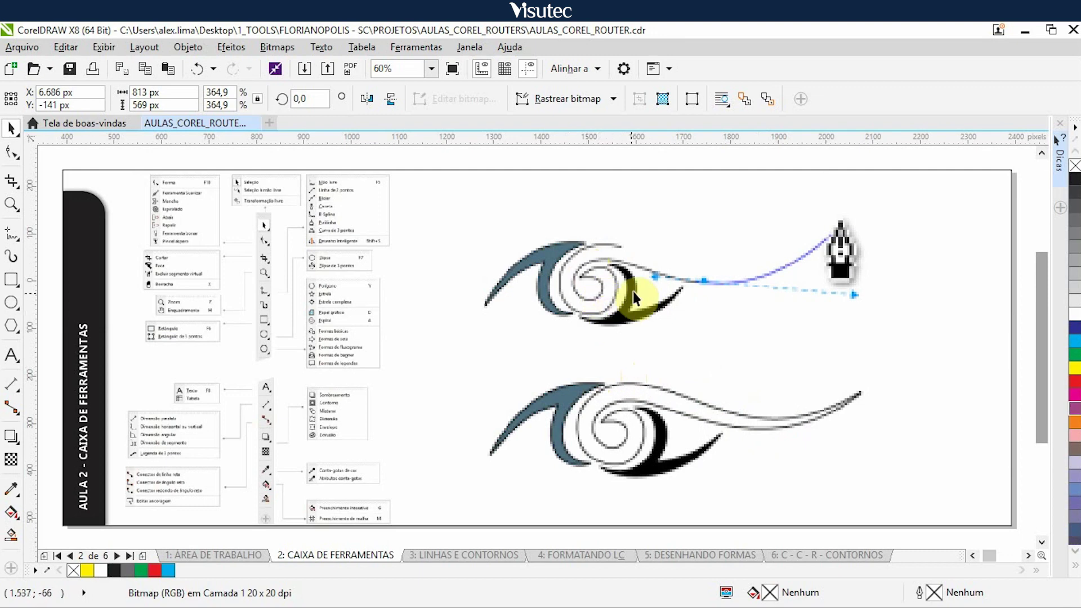
pyautogui.click(626, 316)
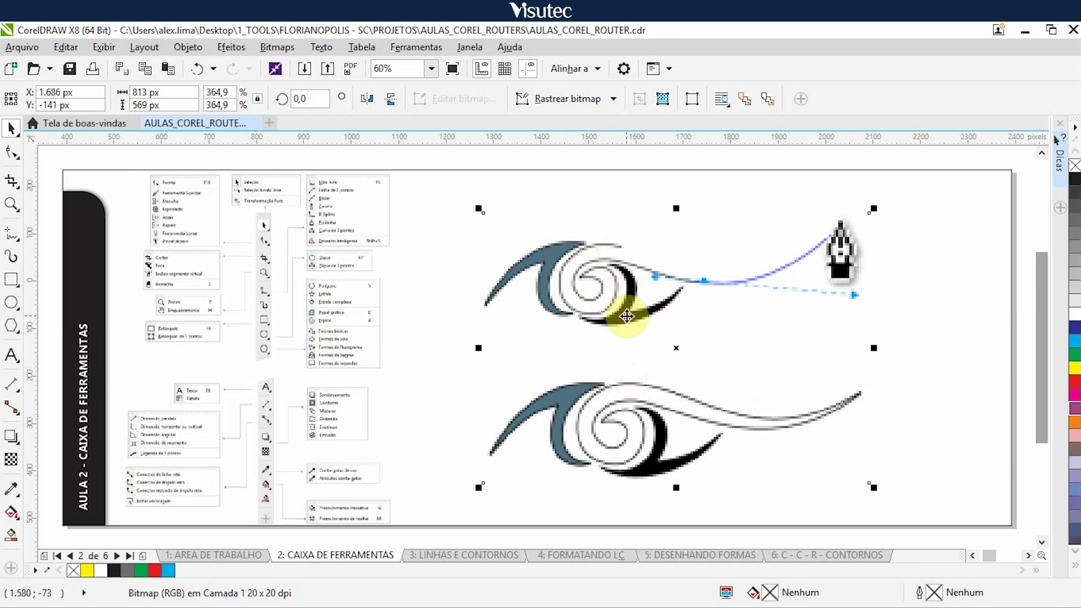
pyautogui.press('Right')
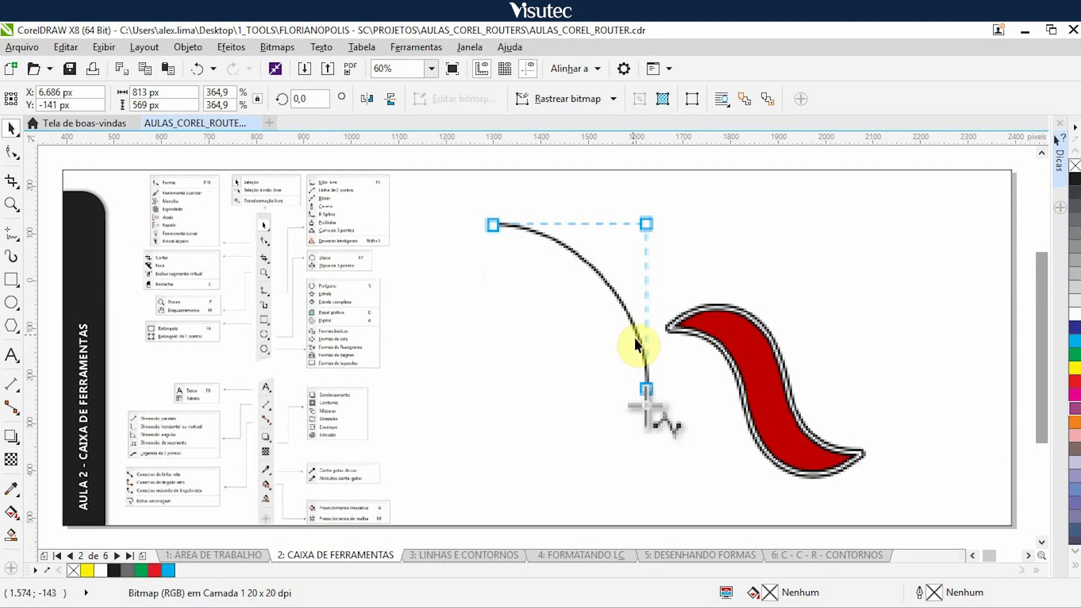
# Nudge the red S-shaped curve picture and the brown machine diagram picture 5.000 px to the right, off the page.
pyautogui.click(752, 383)
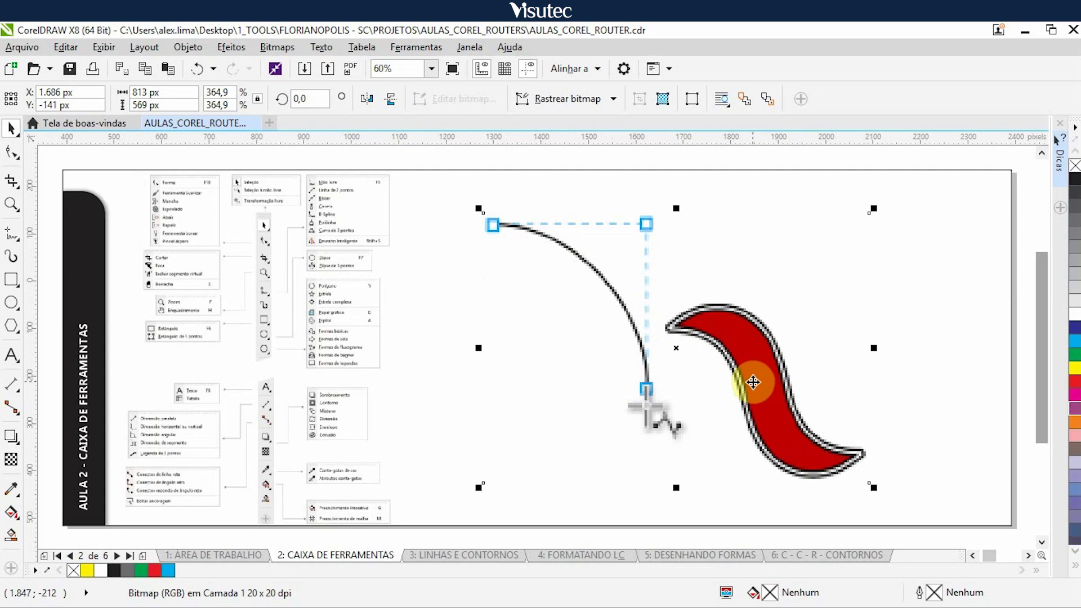
pyautogui.press('Right')
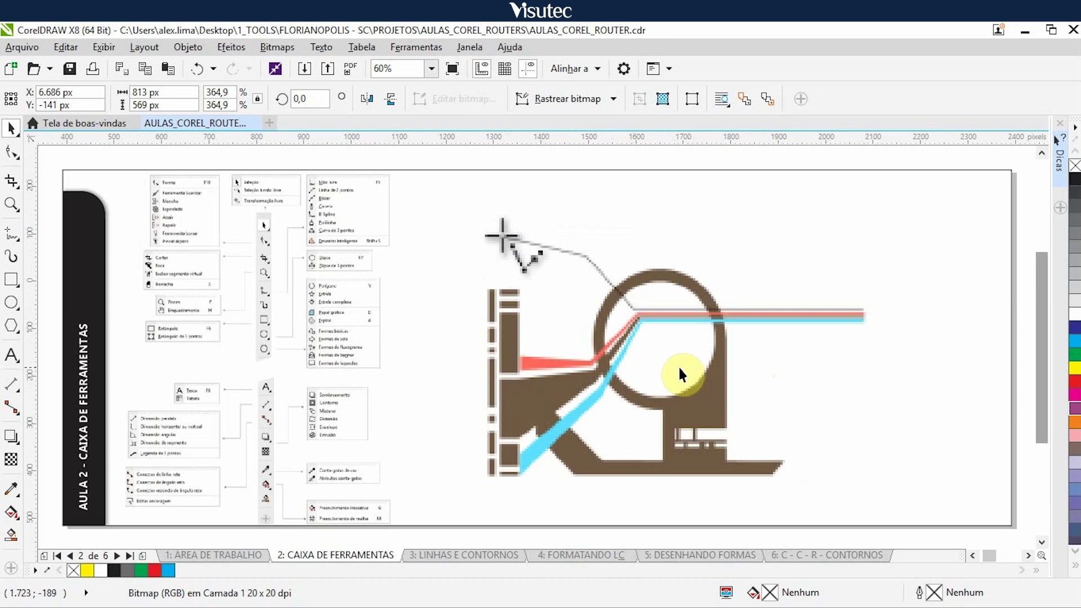
pyautogui.click(655, 369)
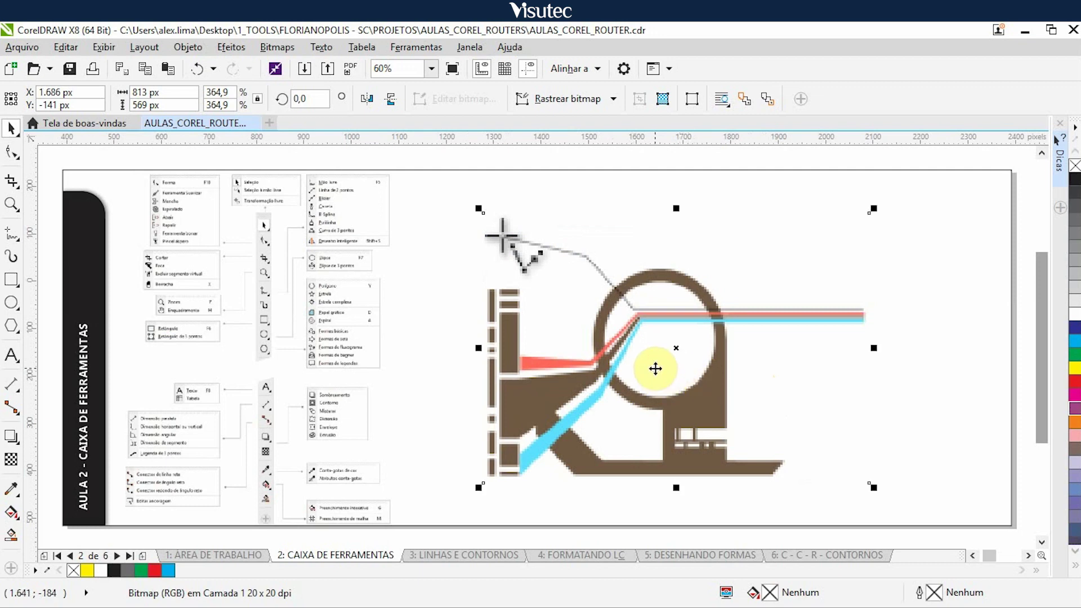
pyautogui.press('Right')
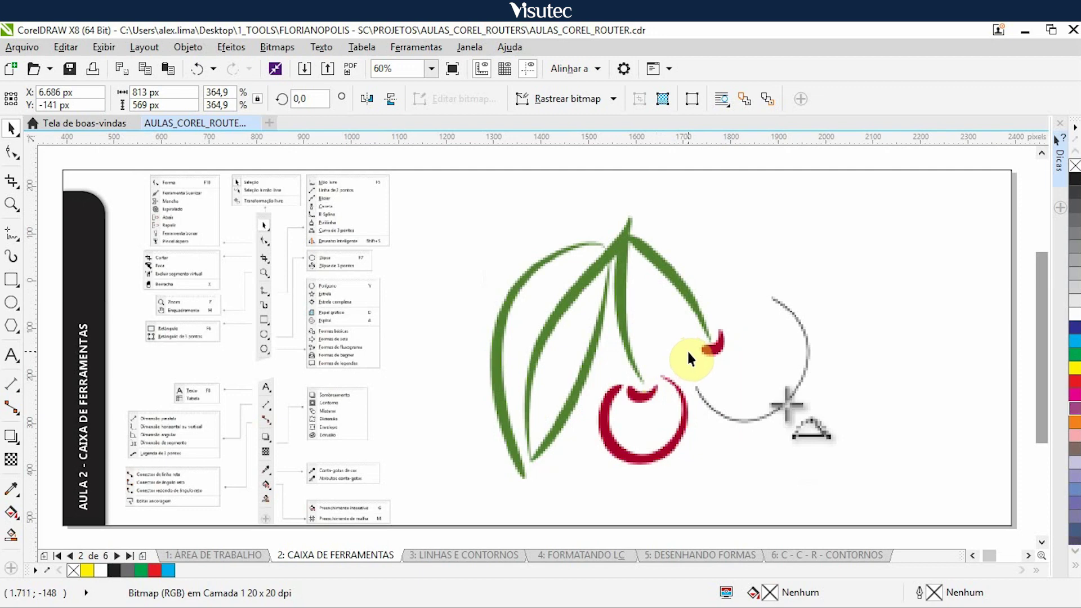
# Nudge the cherry picture and the hand-drawn circle picture 5.000 px to the right, off the page.
pyautogui.click(669, 356)
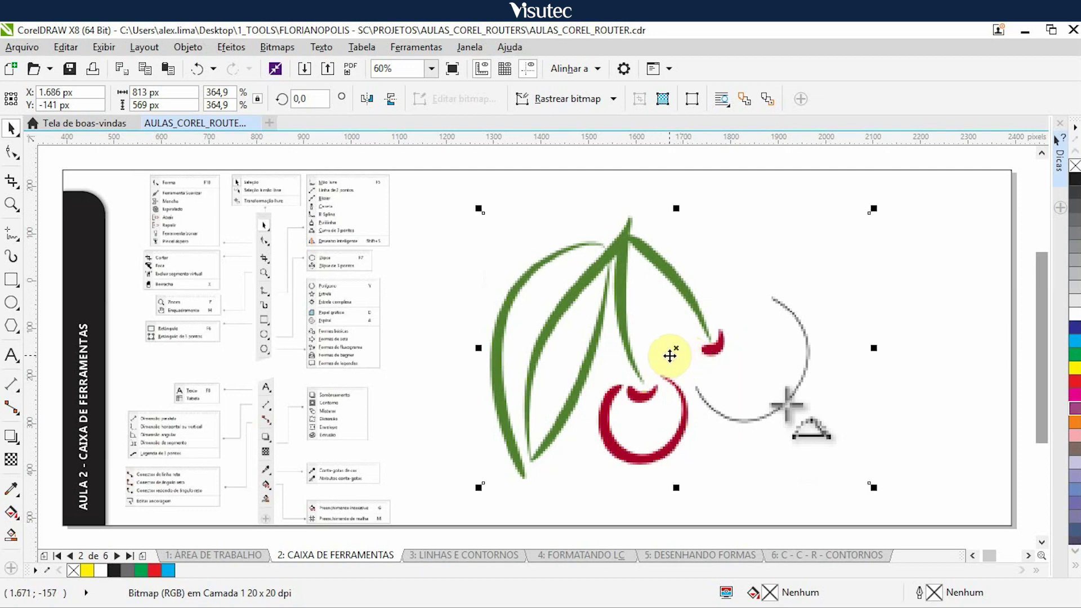
pyautogui.press('Right')
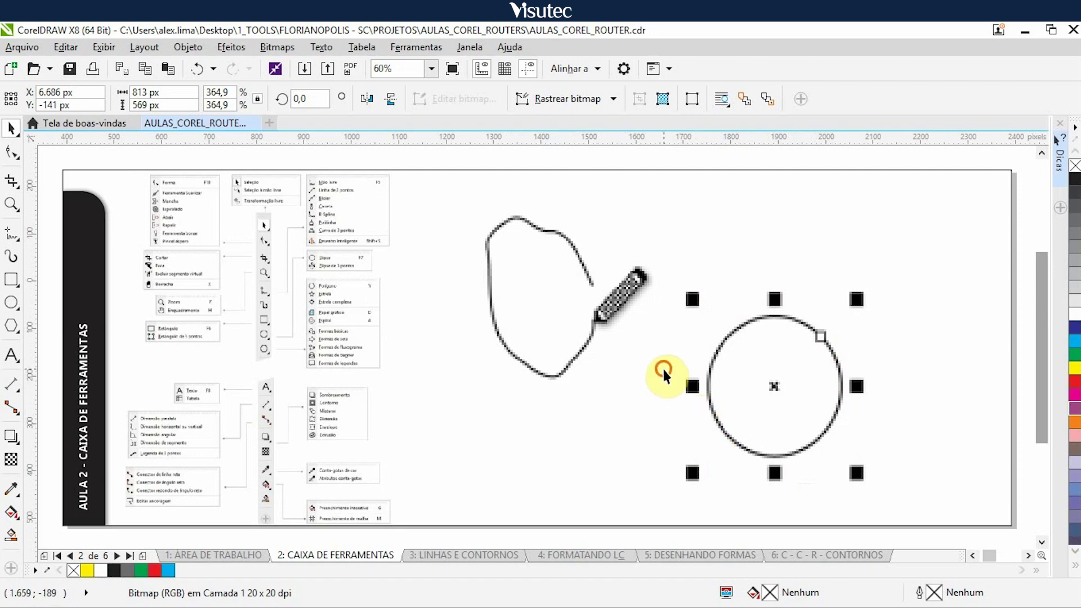
pyautogui.press('Right')
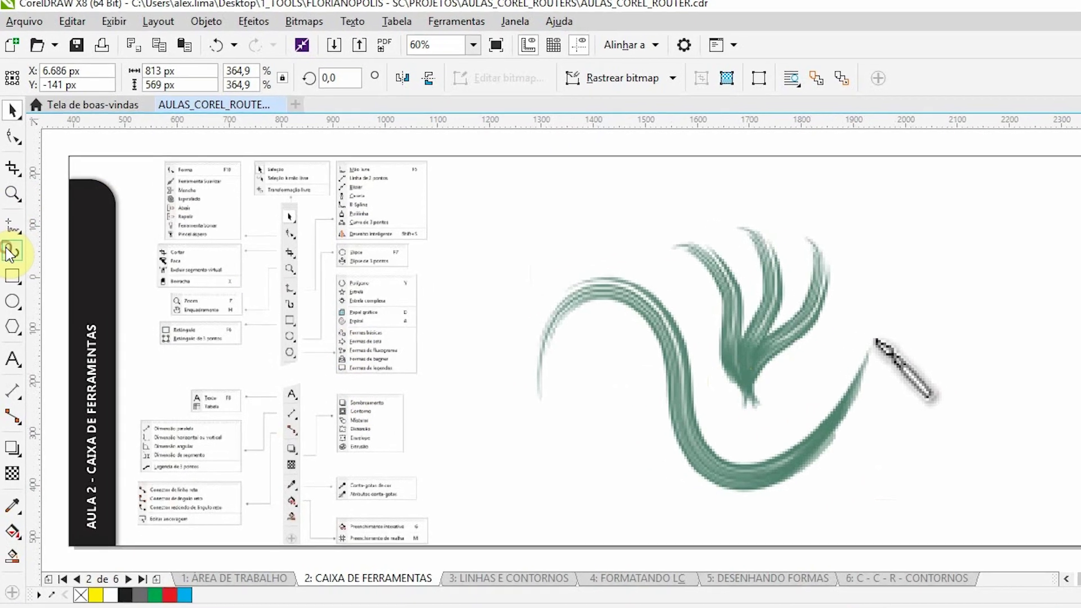
# Preview the artistic media tool's options, and nudge the green brush-stroke picture 5.000 px to the right, off the page.
pyautogui.click(13, 251)
pyautogui.click(14, 250)
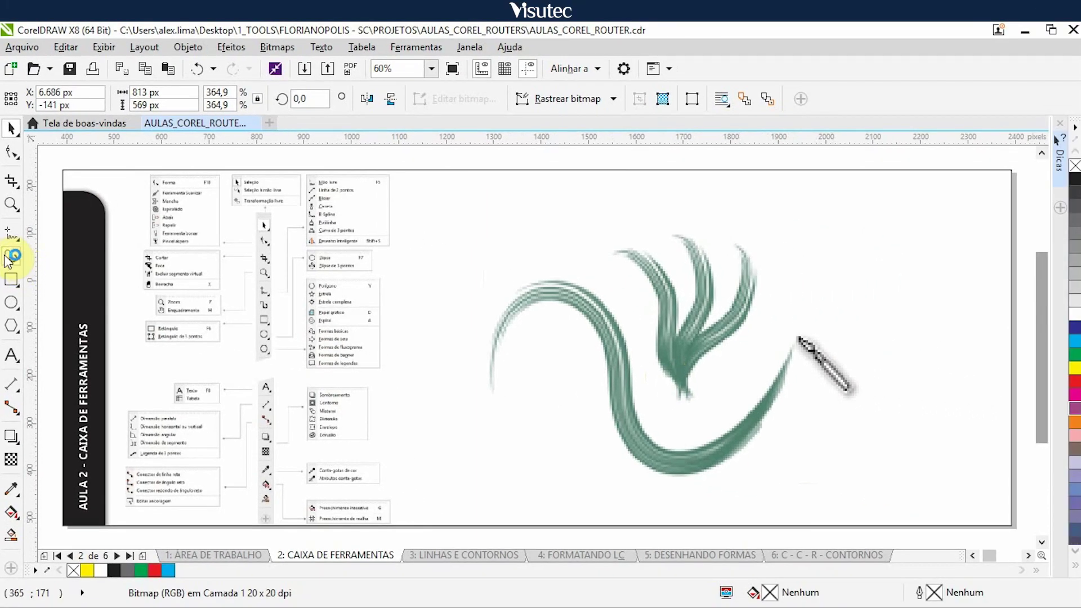
pyautogui.click(9, 254)
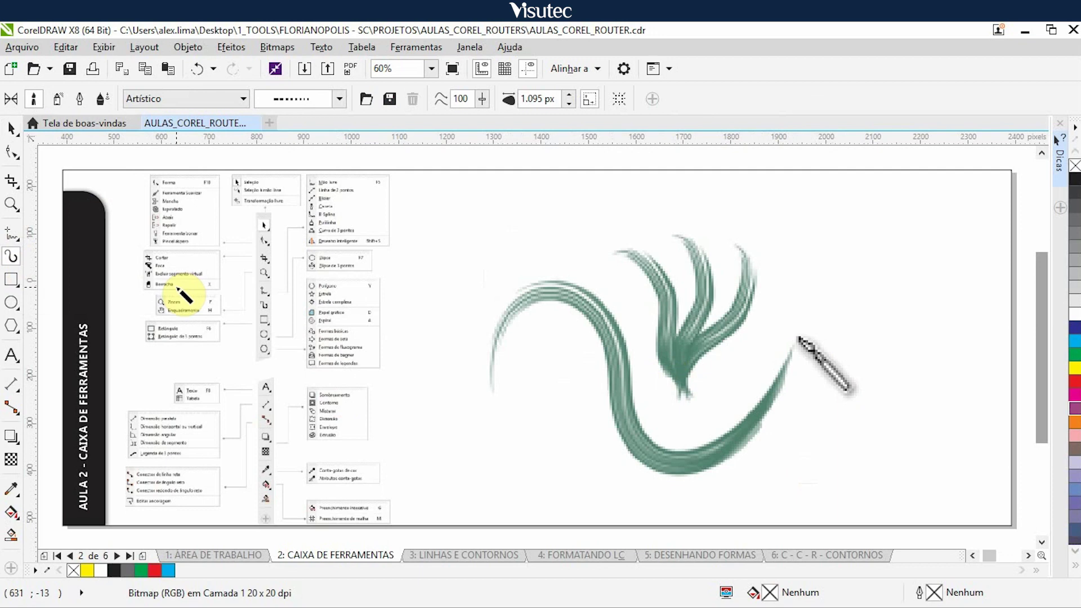
pyautogui.click(12, 131)
pyautogui.click(683, 338)
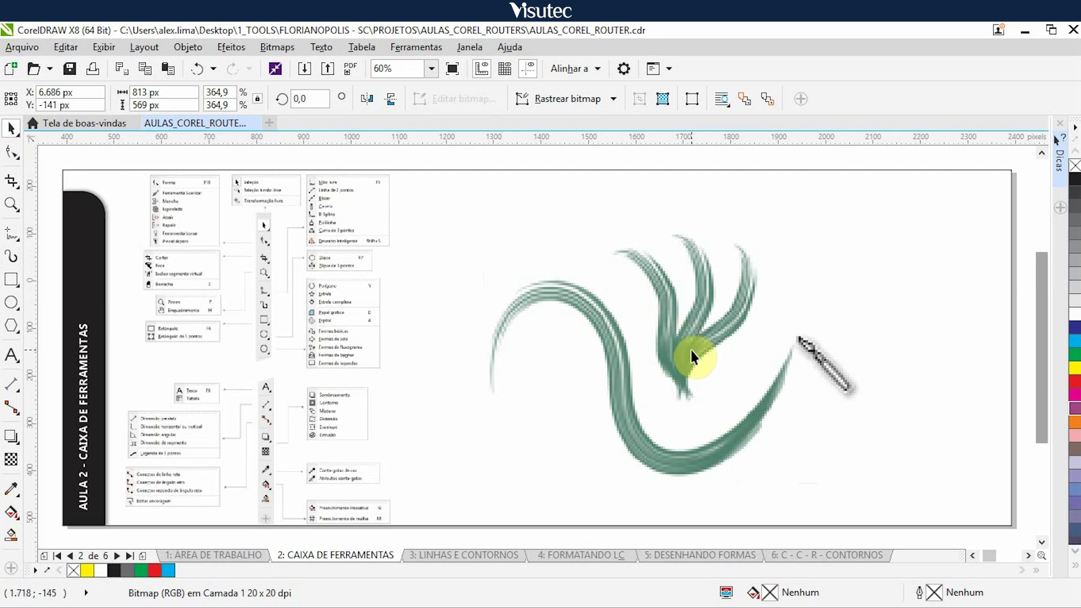
pyautogui.click(671, 354)
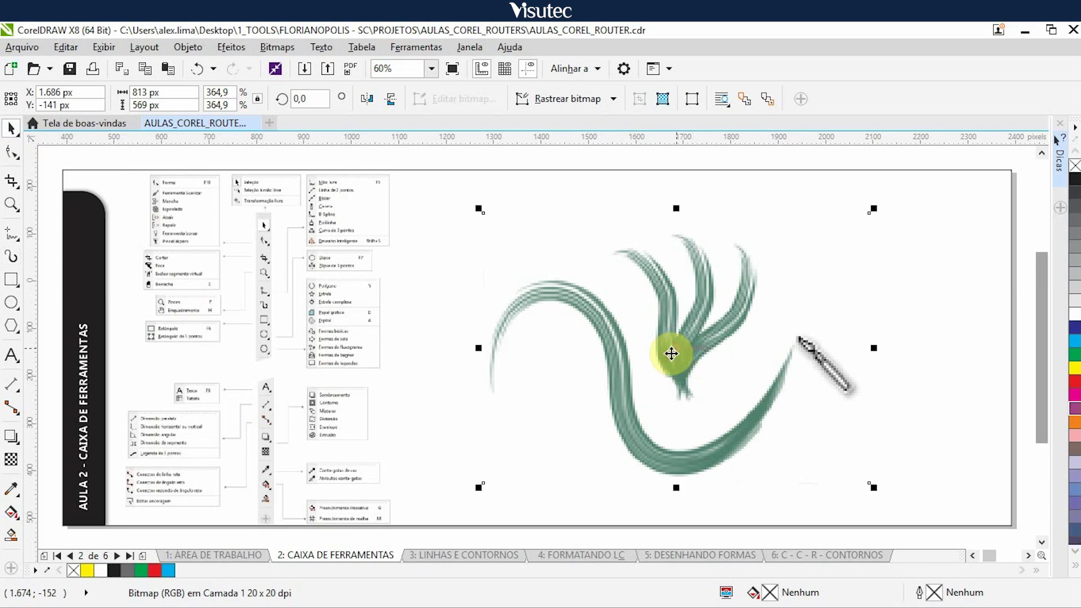
pyautogui.press('Right')
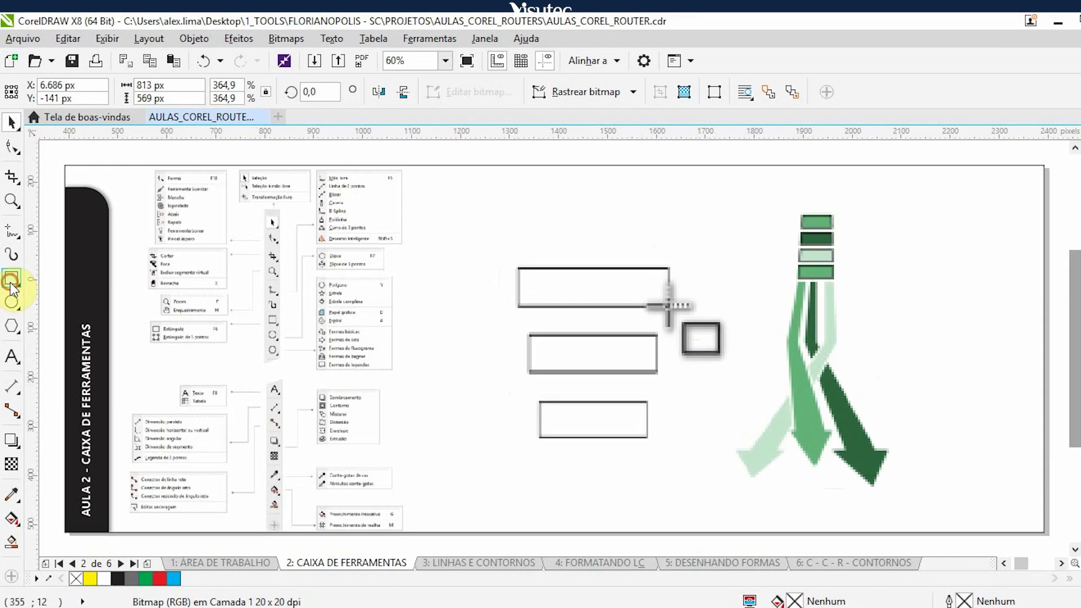
# Review the Retângulo tool group, and nudge the rectangles and green arrows picture 5.000 px to the right, off the page.
pyautogui.click(11, 281)
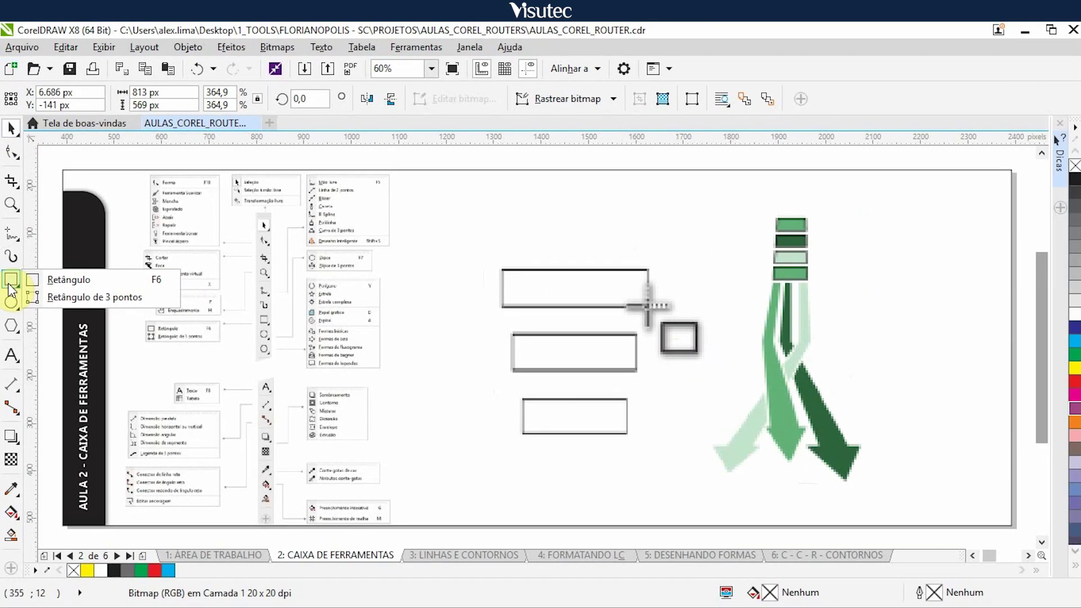
pyautogui.click(595, 375)
pyautogui.click(595, 369)
pyautogui.press('Right')
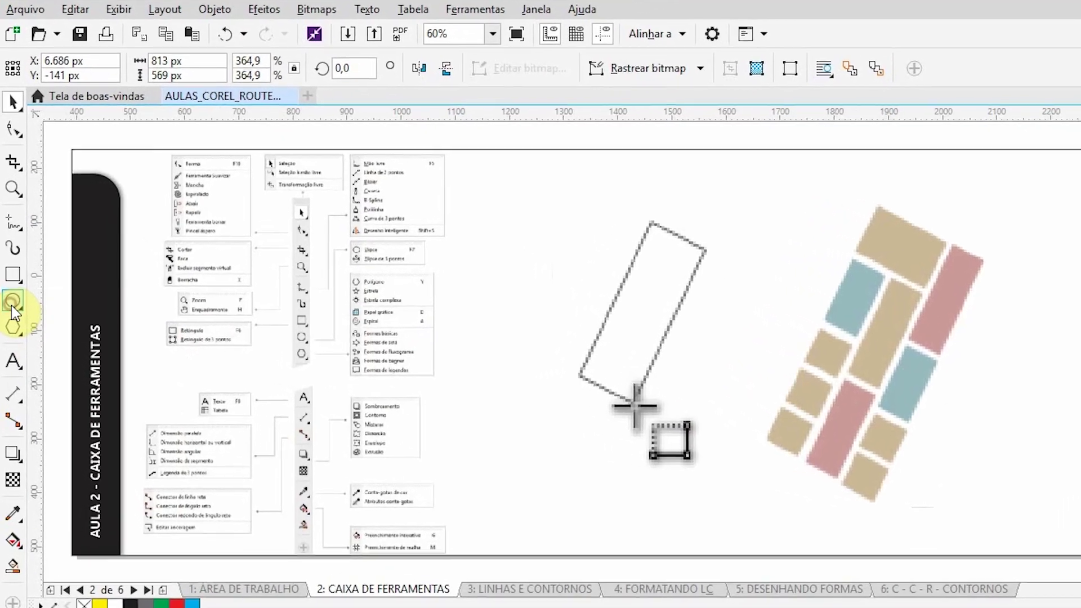
# Review the Elipse tool group, and nudge the tilted rectangle and coloured blocks picture 5.000 px to the right, off the page.
pyautogui.click(11, 307)
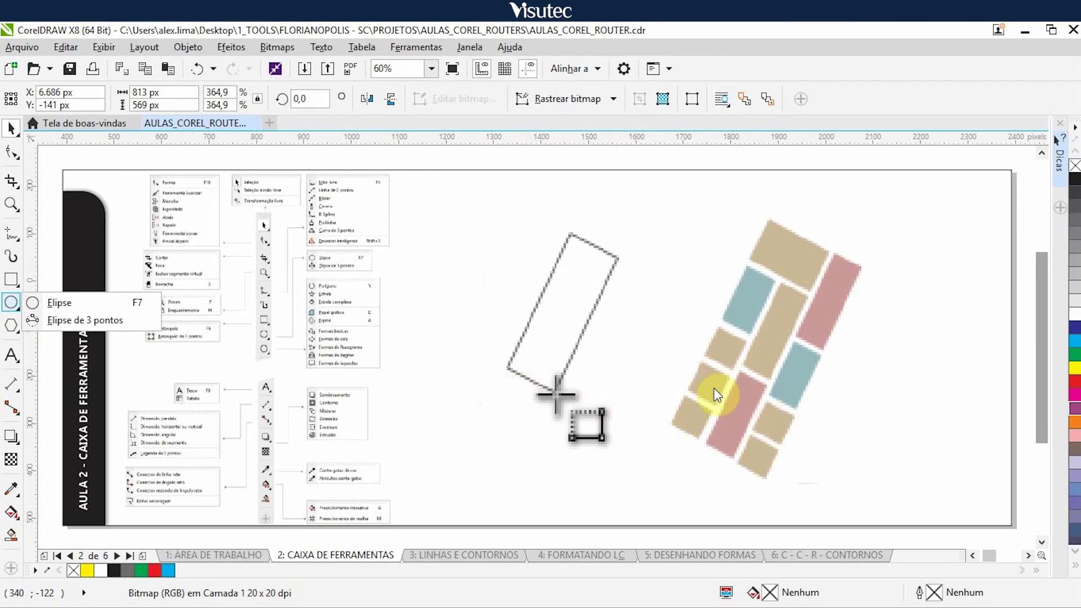
pyautogui.click(635, 352)
pyautogui.click(636, 349)
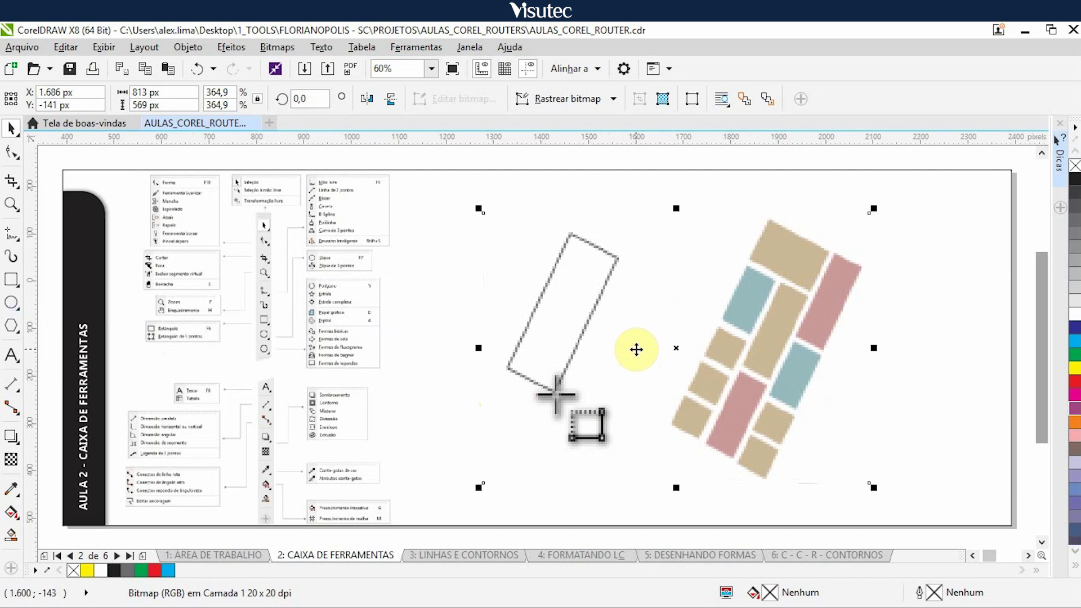
pyautogui.press('Right')
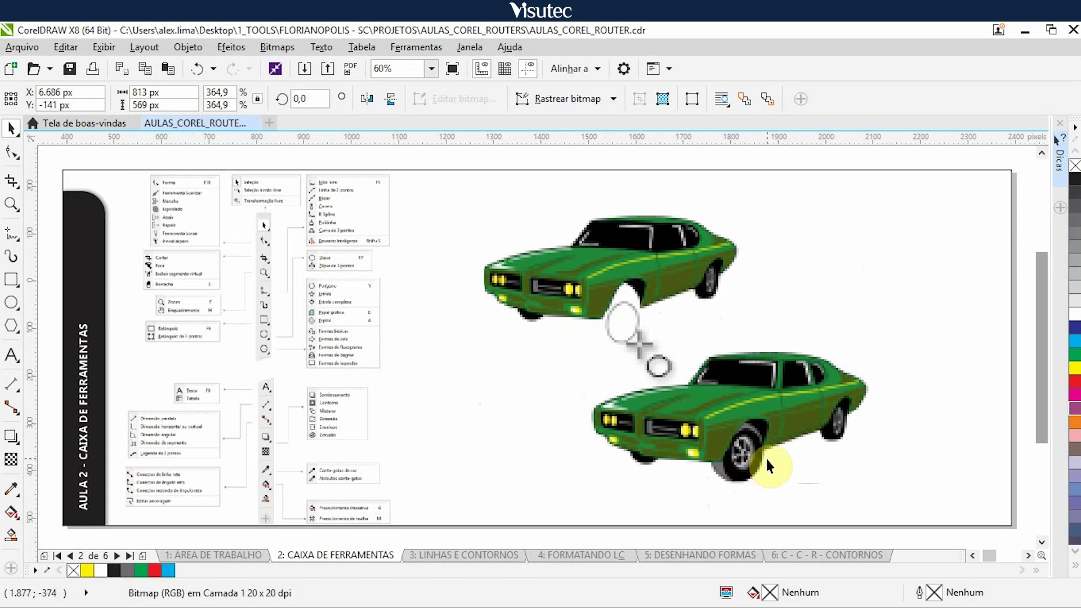
# Nudge the green cars picture and the cylinders picture 5.000 px to the right, off the page.
pyautogui.click(630, 319)
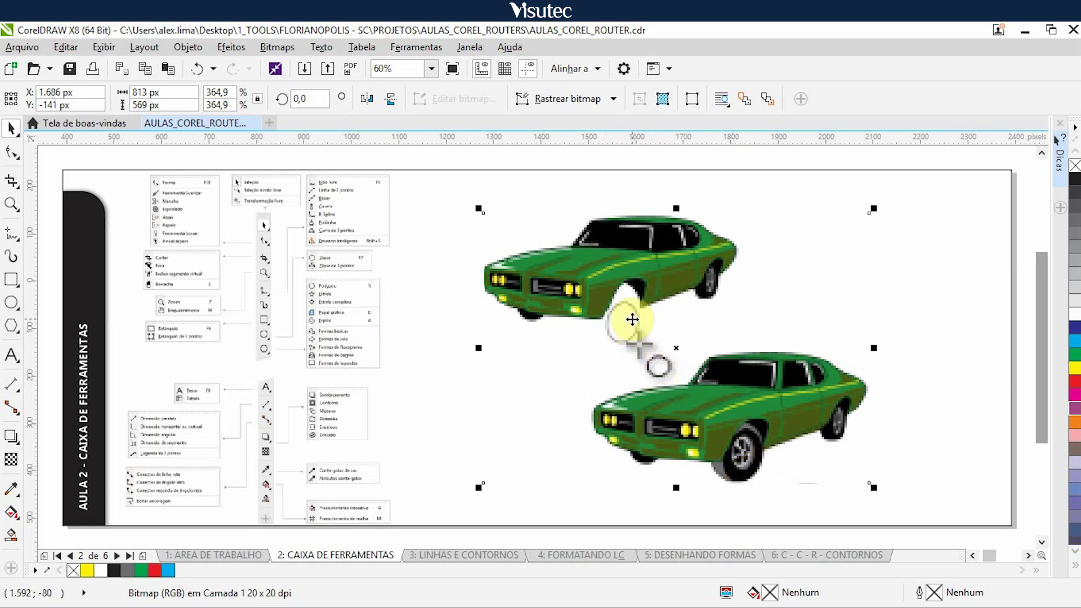
pyautogui.press('Right')
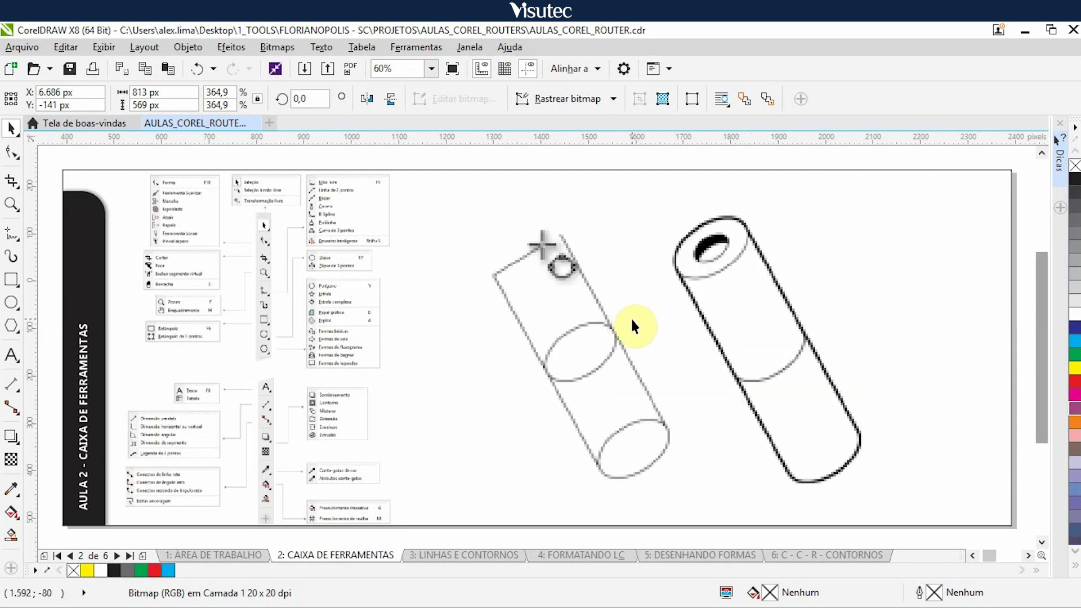
pyautogui.click(603, 361)
pyautogui.click(603, 202)
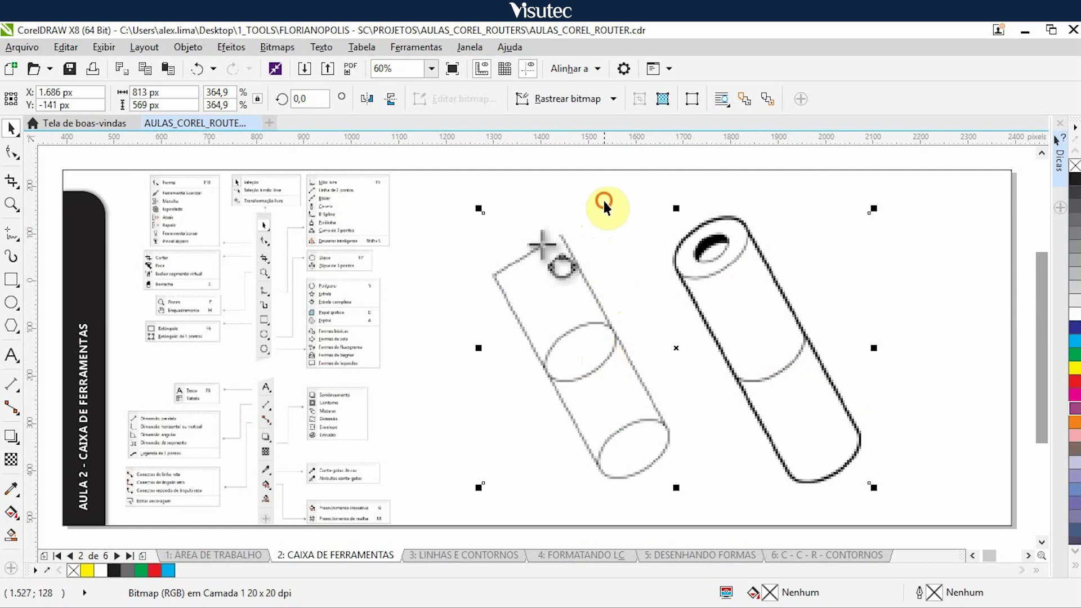
pyautogui.click(610, 349)
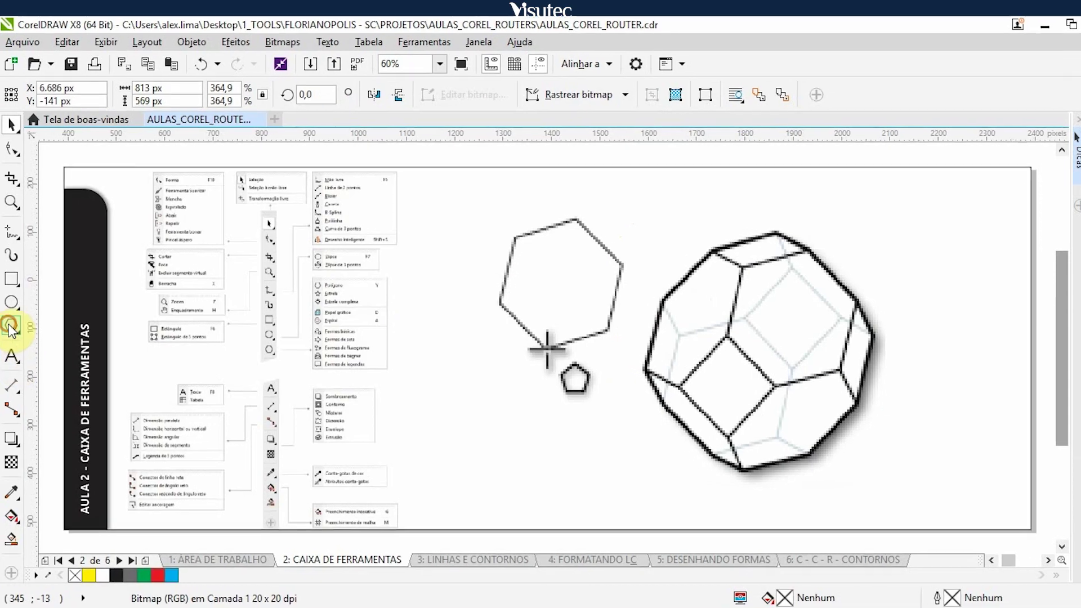
# Review the Polígono tool group, and nudge the hexagon and polyhedron picture 5.000 px to the right, off the page.
pyautogui.click(11, 328)
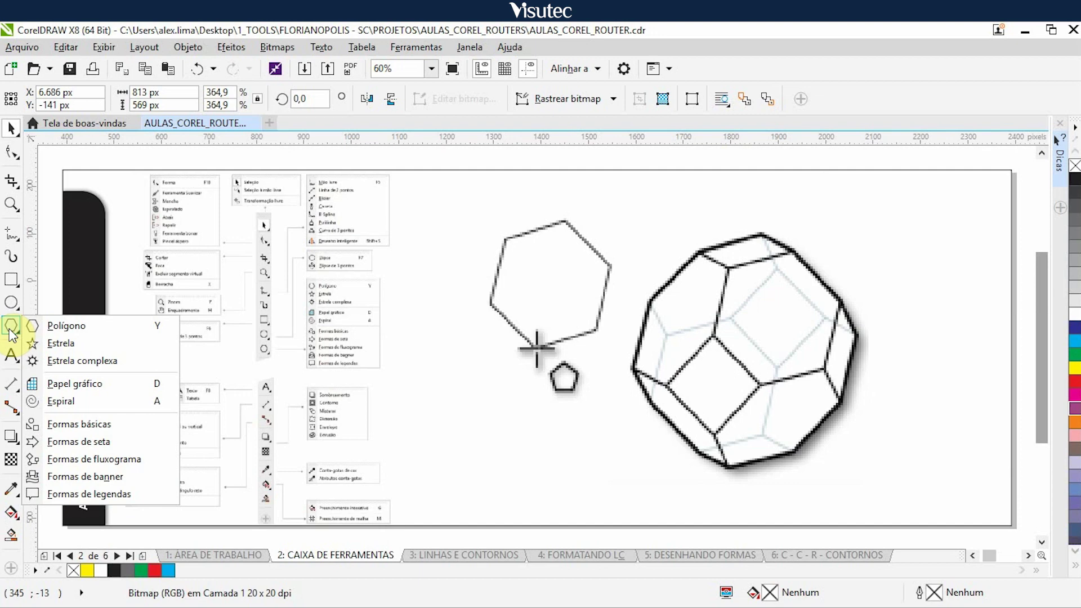
pyautogui.click(549, 168)
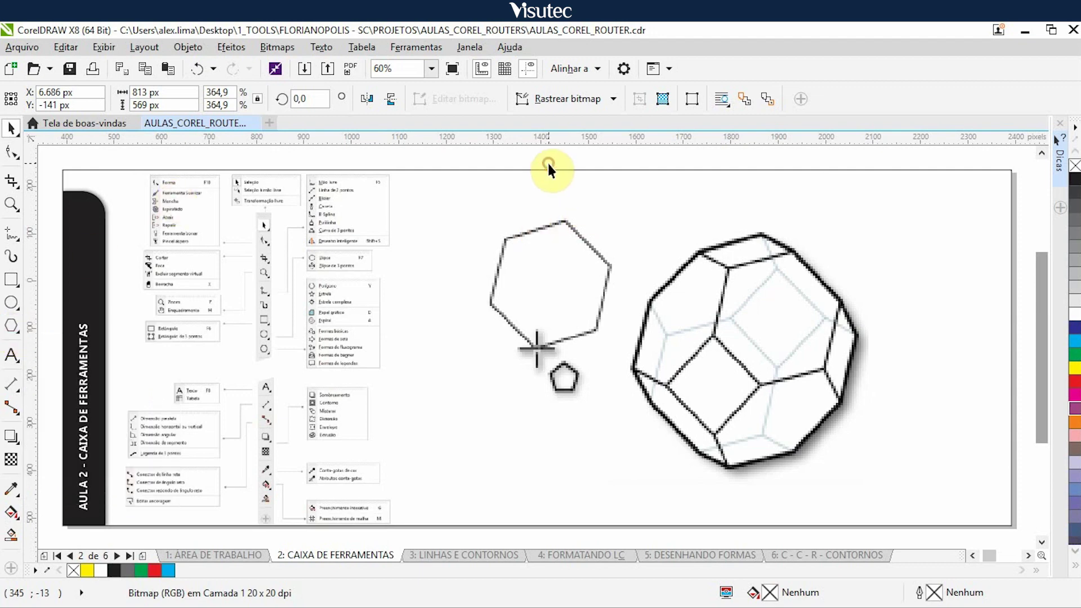
pyautogui.click(704, 351)
pyautogui.press('Right')
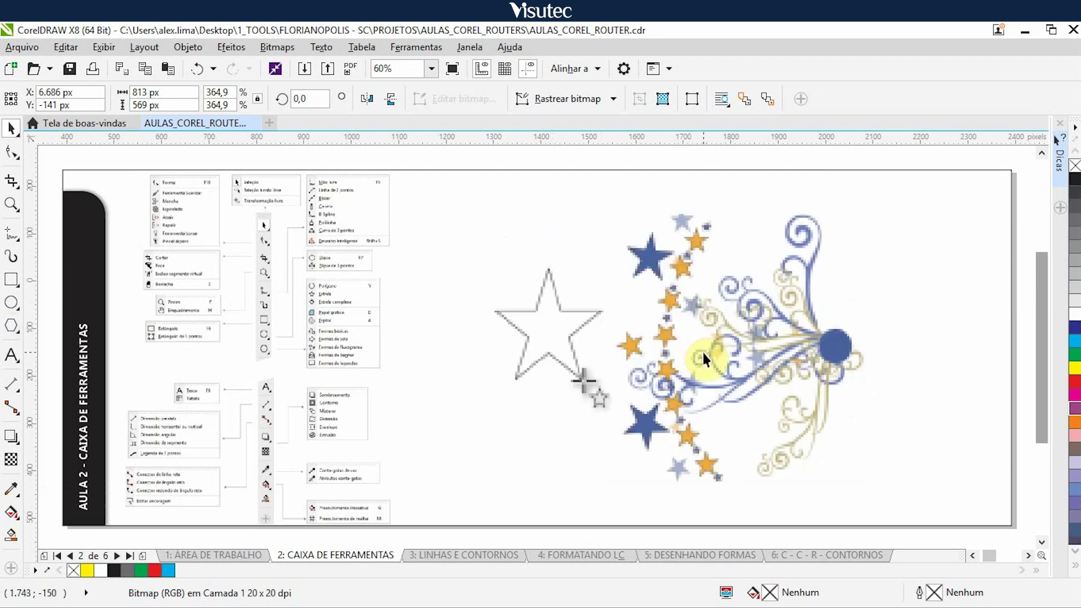
# Nudge the blue and orange stars picture and the complex star picture 5.000 px to the right, off the page.
pyautogui.click(646, 335)
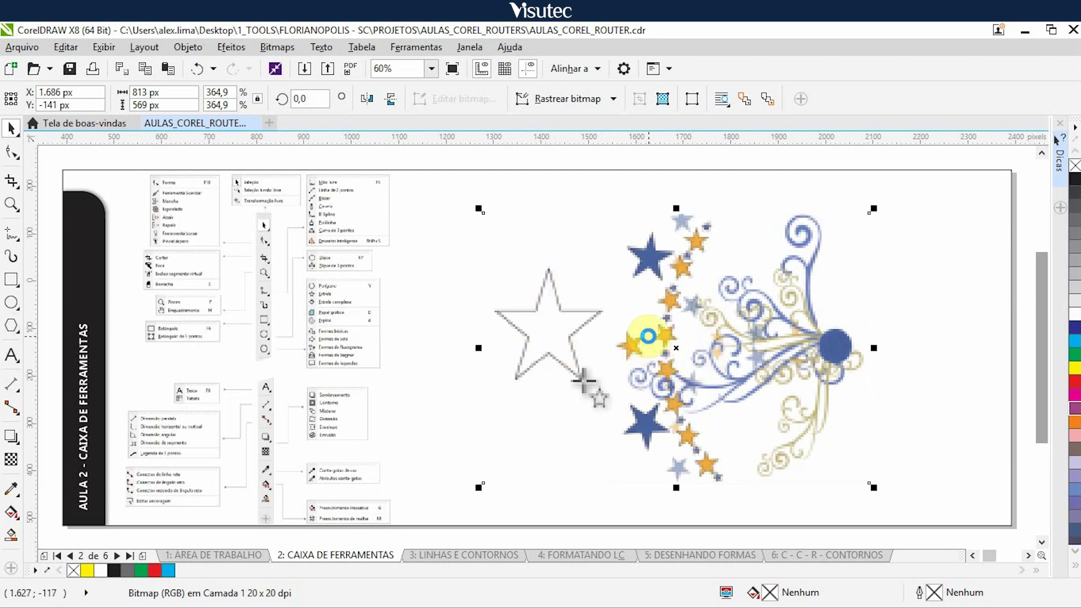
pyautogui.press('Right')
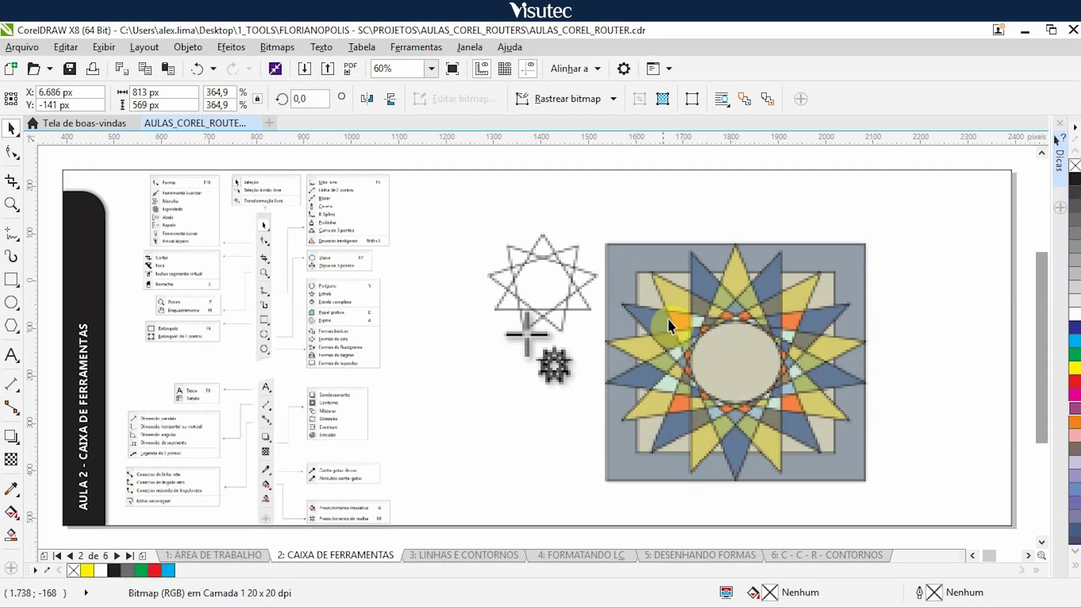
pyautogui.click(666, 331)
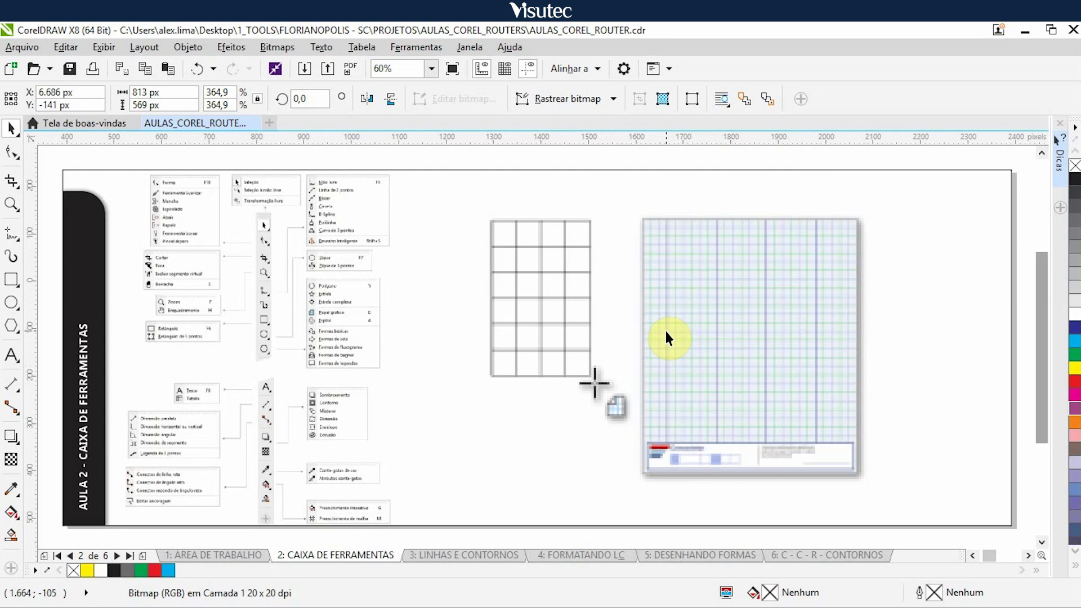
# Nudge the graph paper picture and the red and black spiral picture 5.000 px to the right, off the page.
pyautogui.click(740, 386)
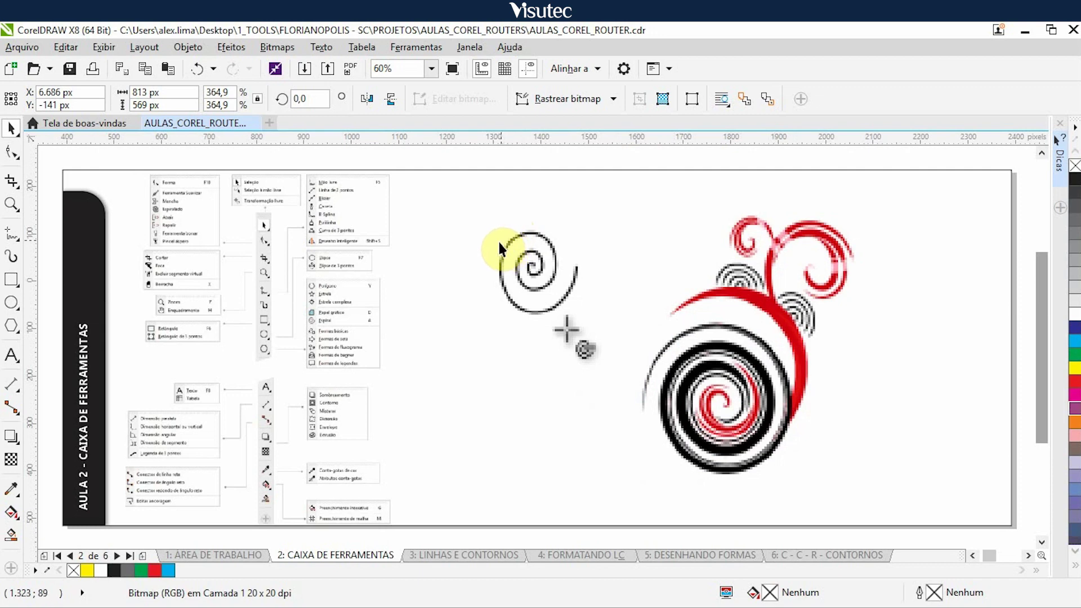
pyautogui.click(717, 336)
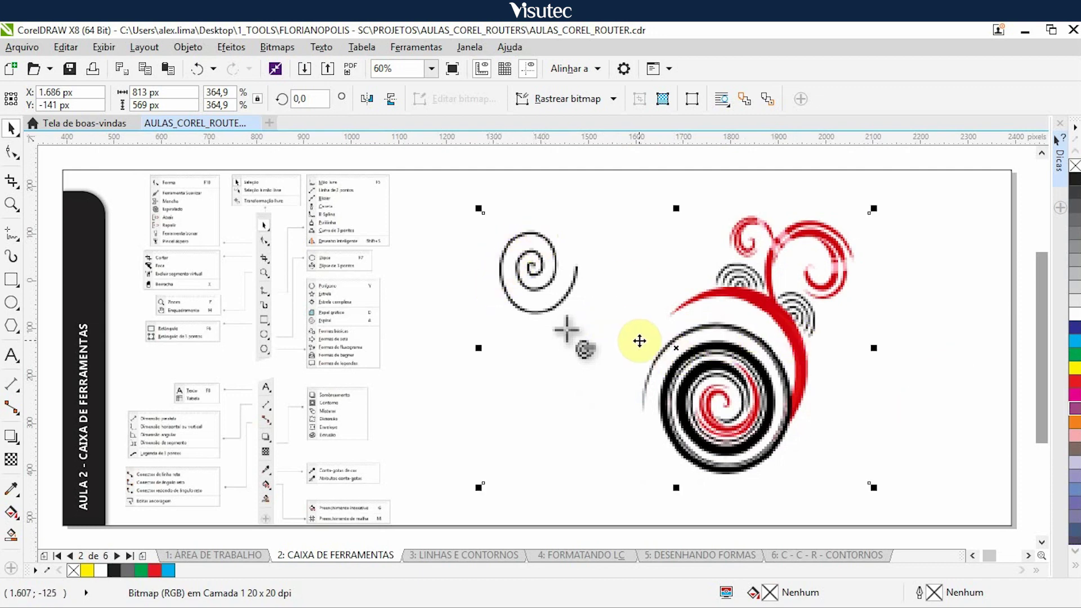
pyautogui.press('Right')
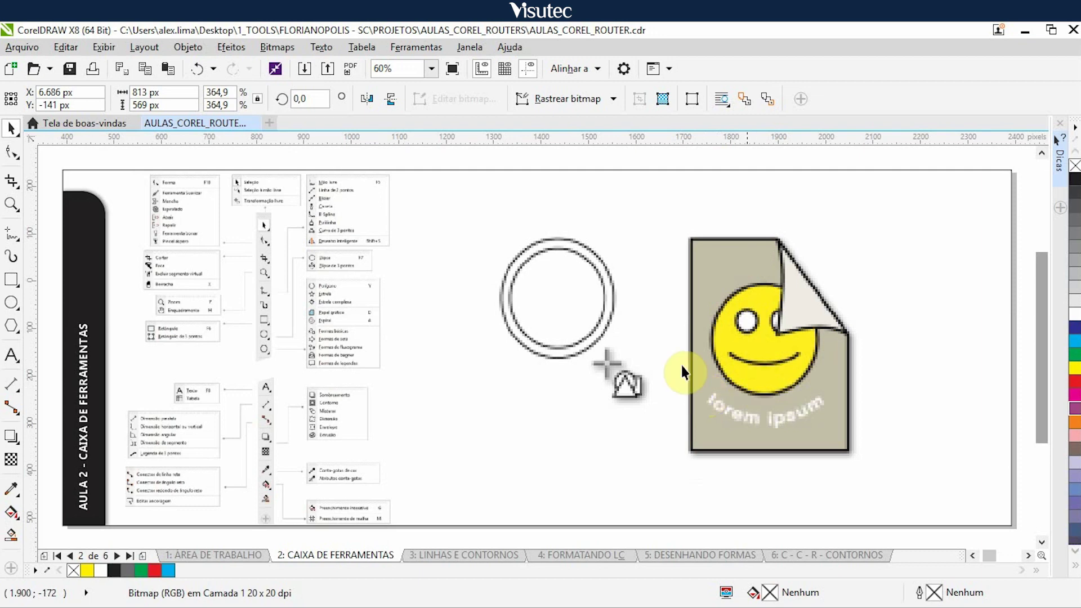
# Nudge the smiley face picture and the green arrow shapes picture 5.000 px to the right, off the page.
pyautogui.click(699, 323)
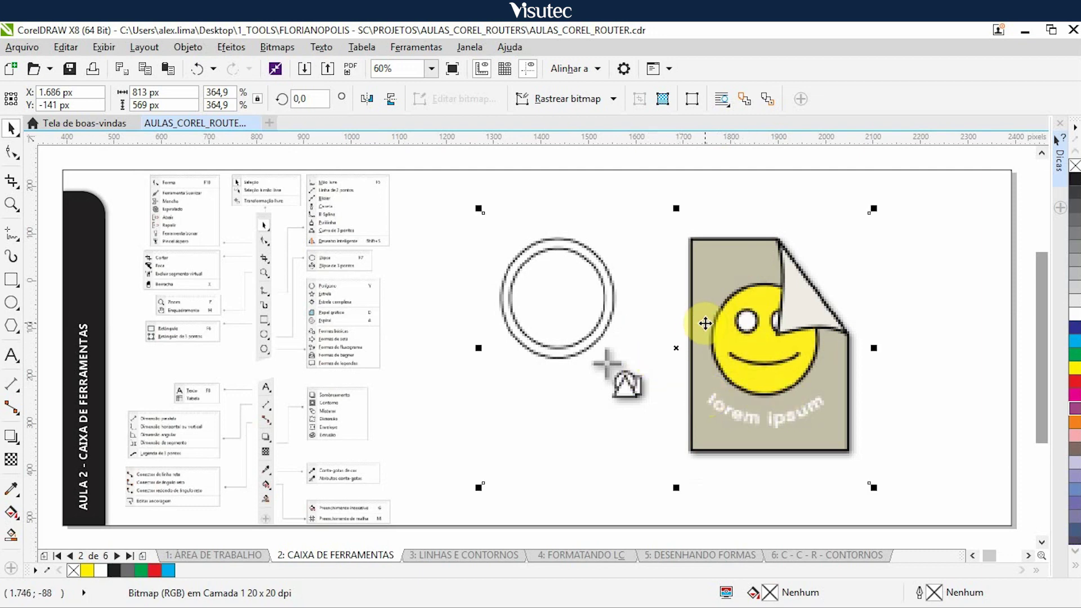
pyautogui.press('Right')
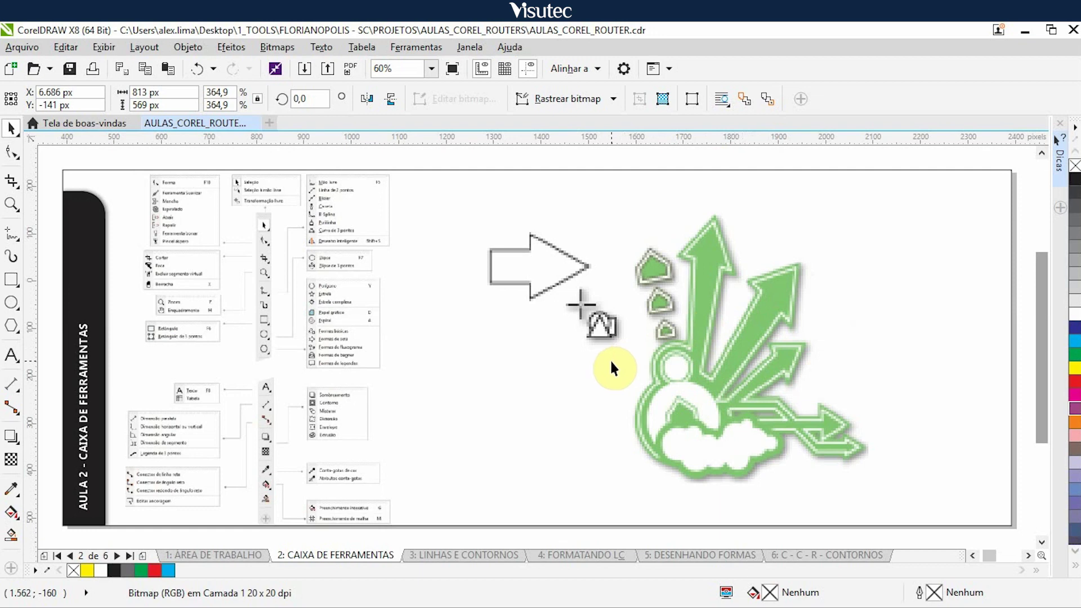
pyautogui.click(671, 334)
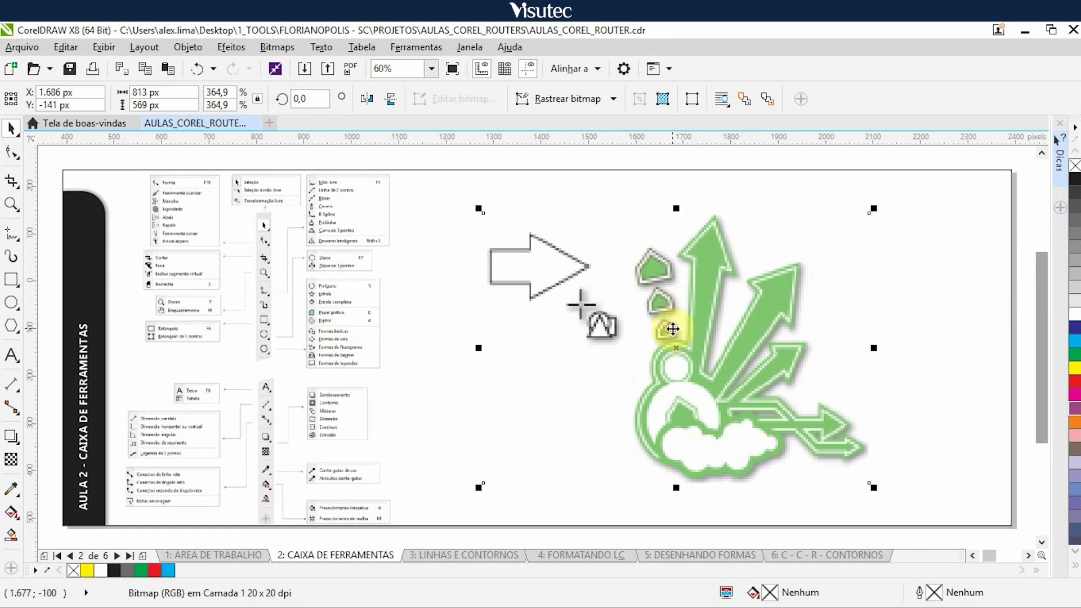
pyautogui.click(581, 177)
pyautogui.click(667, 372)
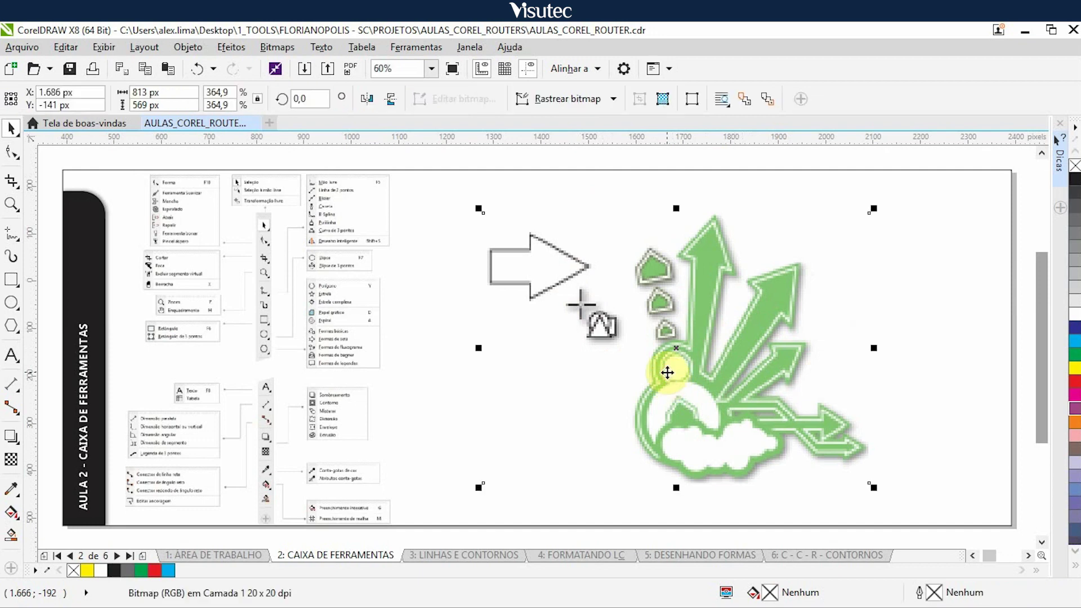
pyautogui.press('Right')
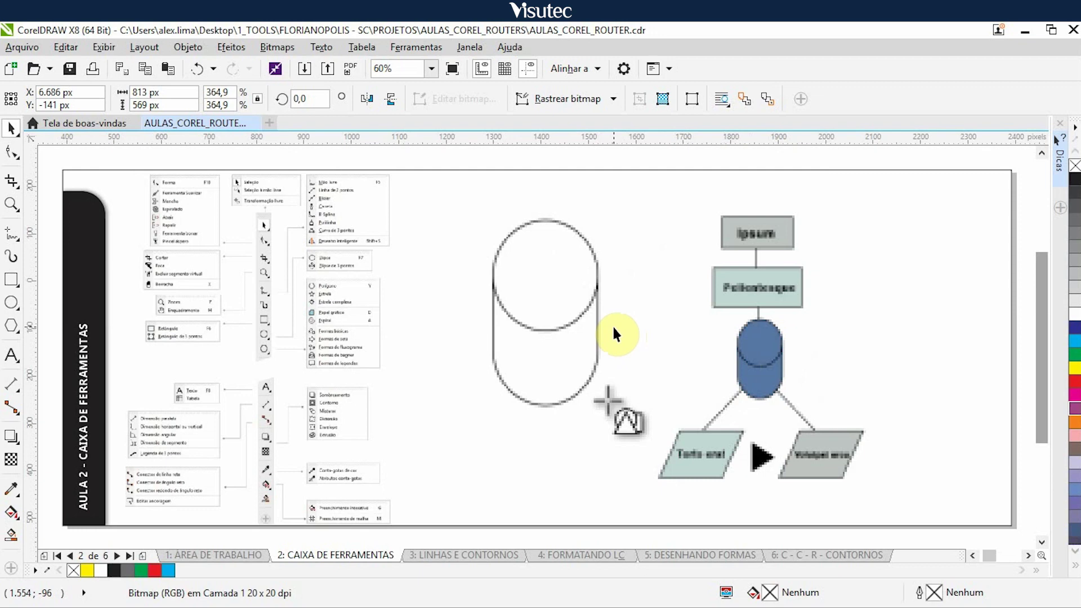
# Nudge the flowchart, banner shield and thought-bubble pictures 5.000 px to the right, off the page.
pyautogui.click(642, 315)
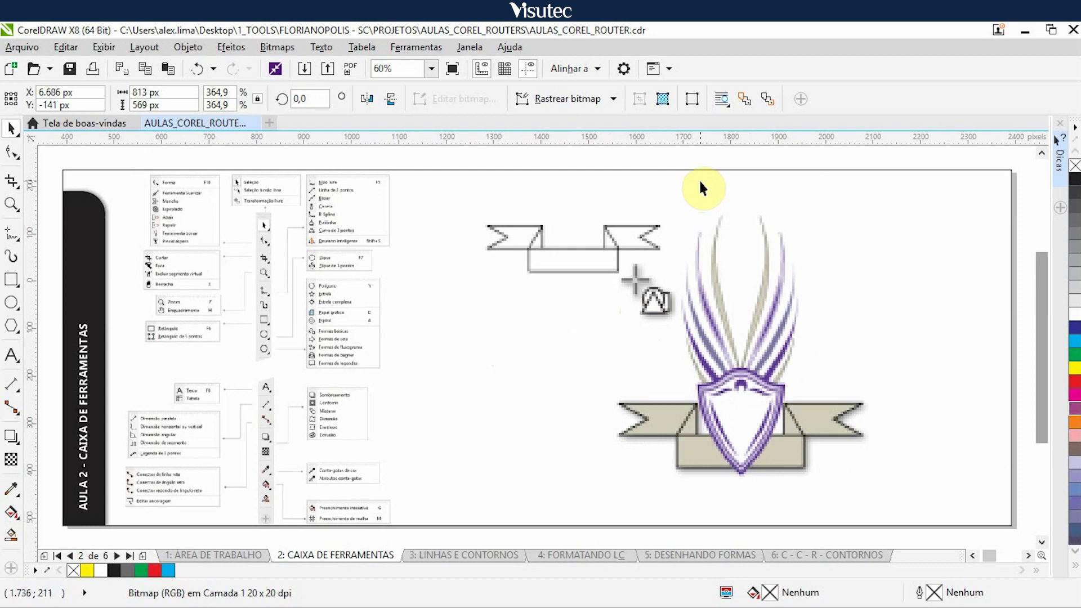
pyautogui.click(696, 317)
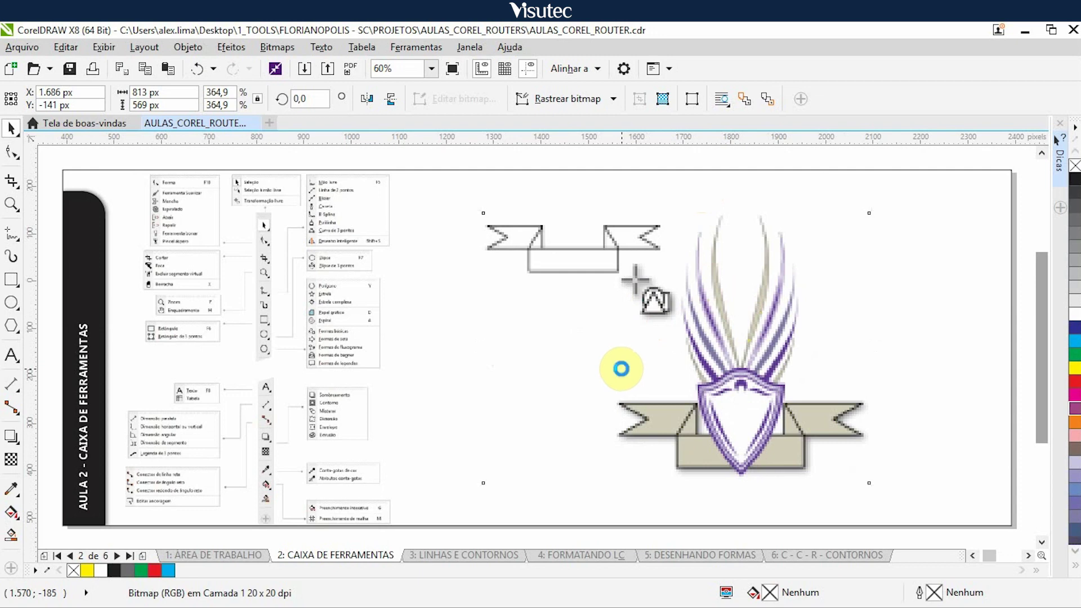
pyautogui.hotkey('ctrl', 'z')
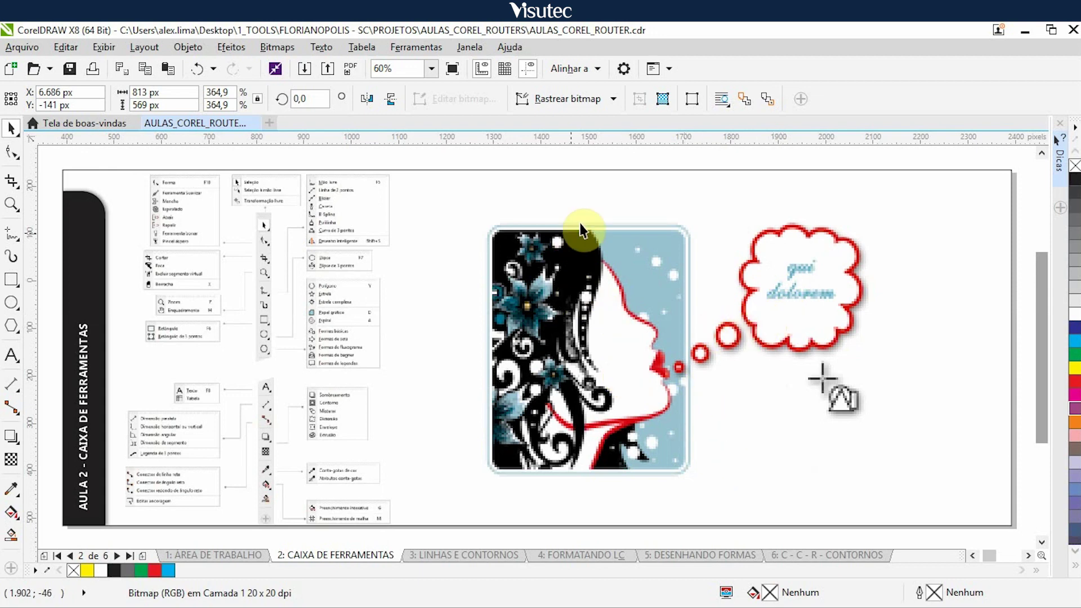
pyautogui.click(576, 327)
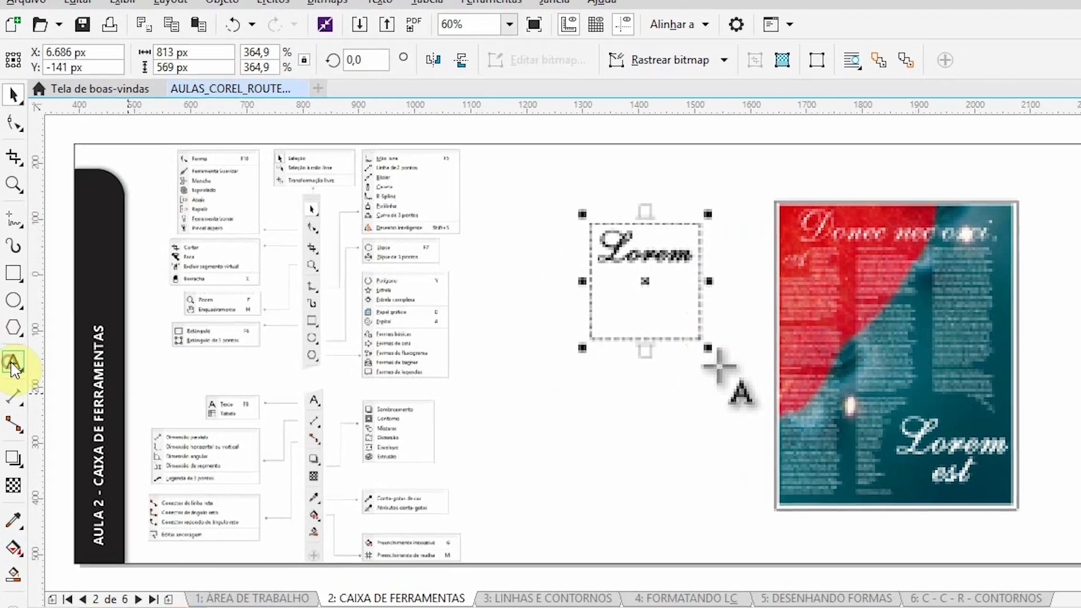
# Review the Texto tool group, and nudge the text layout picture and the table picture 5.000 px to the right, off the page.
pyautogui.click(11, 366)
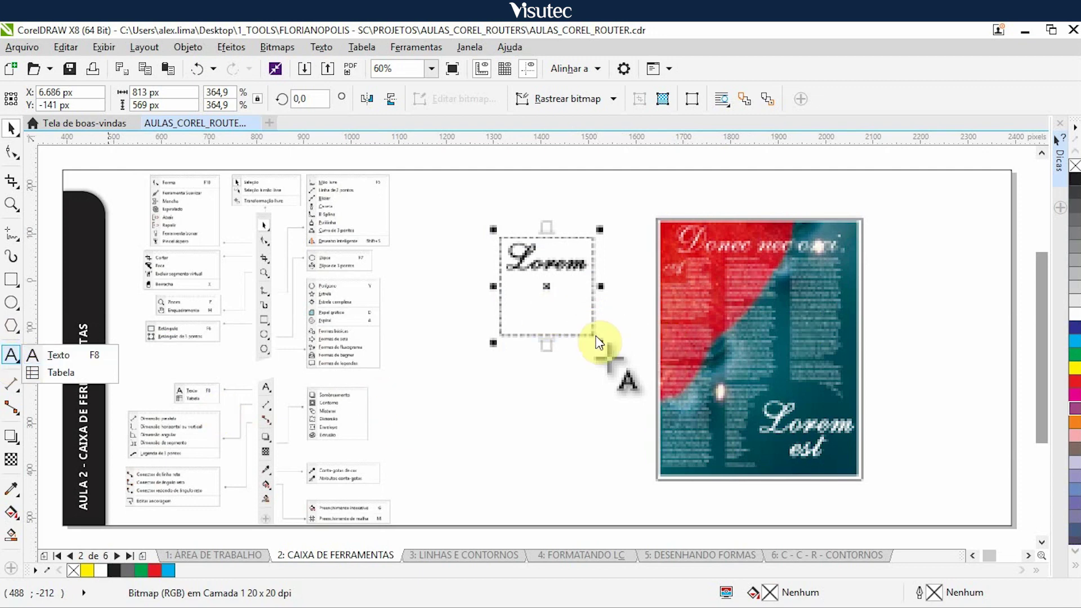
pyautogui.click(598, 333)
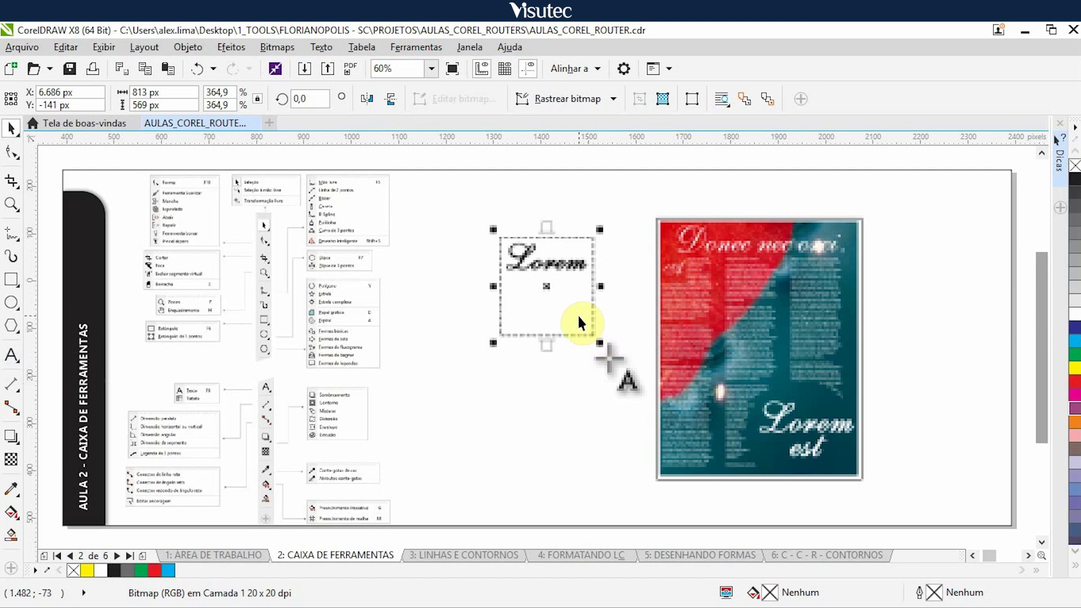
pyautogui.click(631, 324)
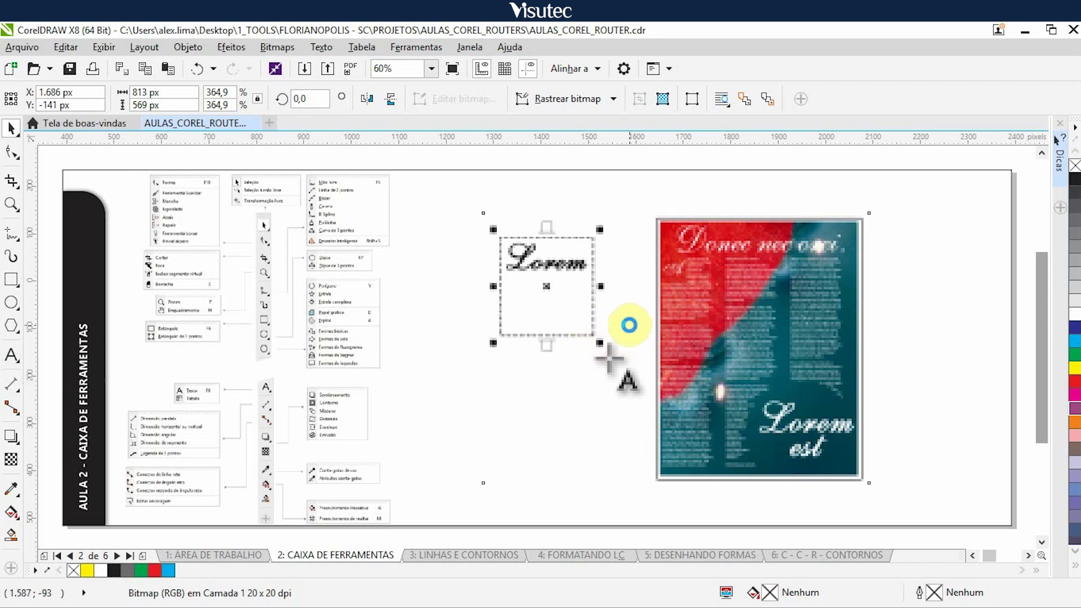
pyautogui.press('Right')
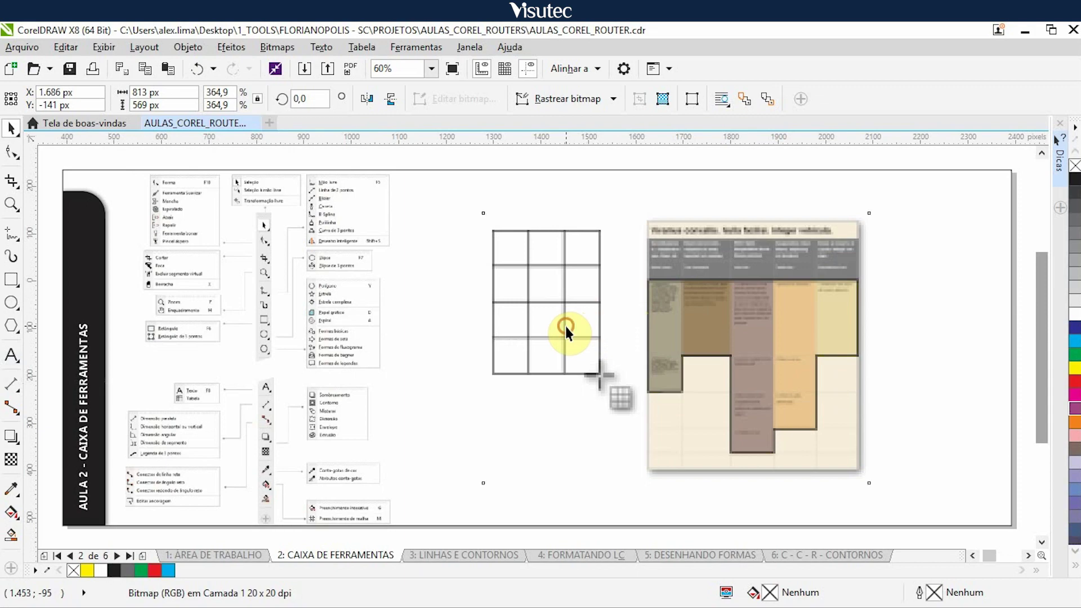
pyautogui.click(566, 329)
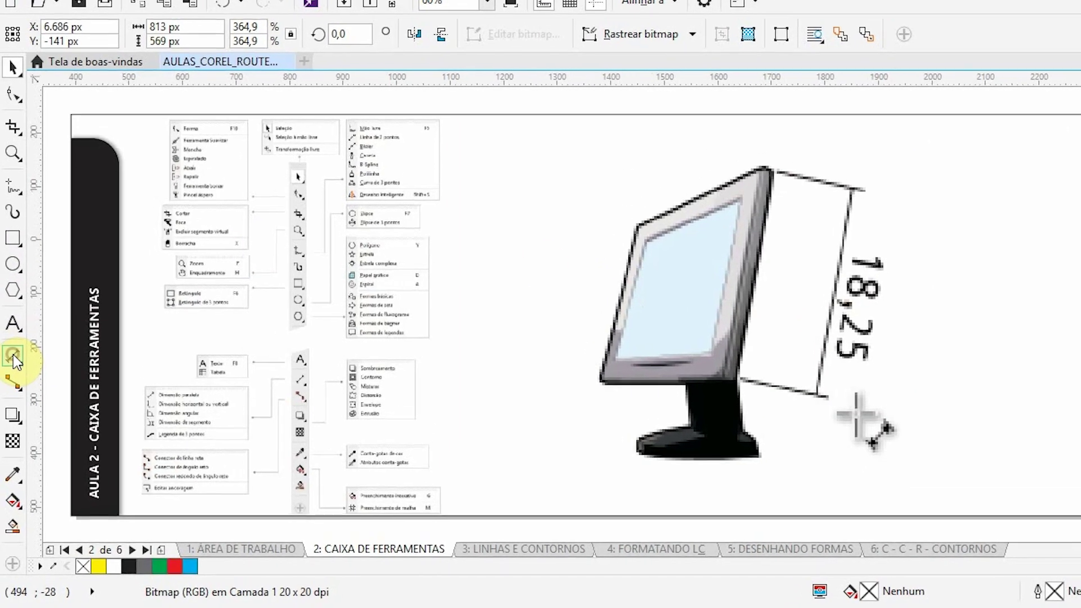
# Review the dimension tool group, and nudge the monitor picture with the slanted dimension 5.000 px to the right, off the page.
pyautogui.click(14, 382)
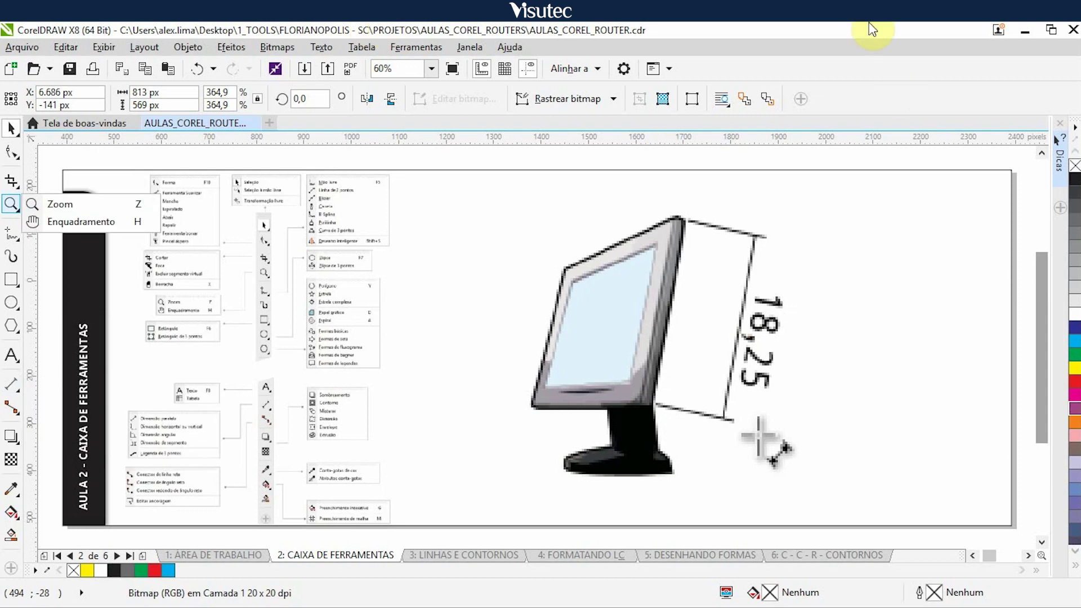
pyautogui.click(720, 190)
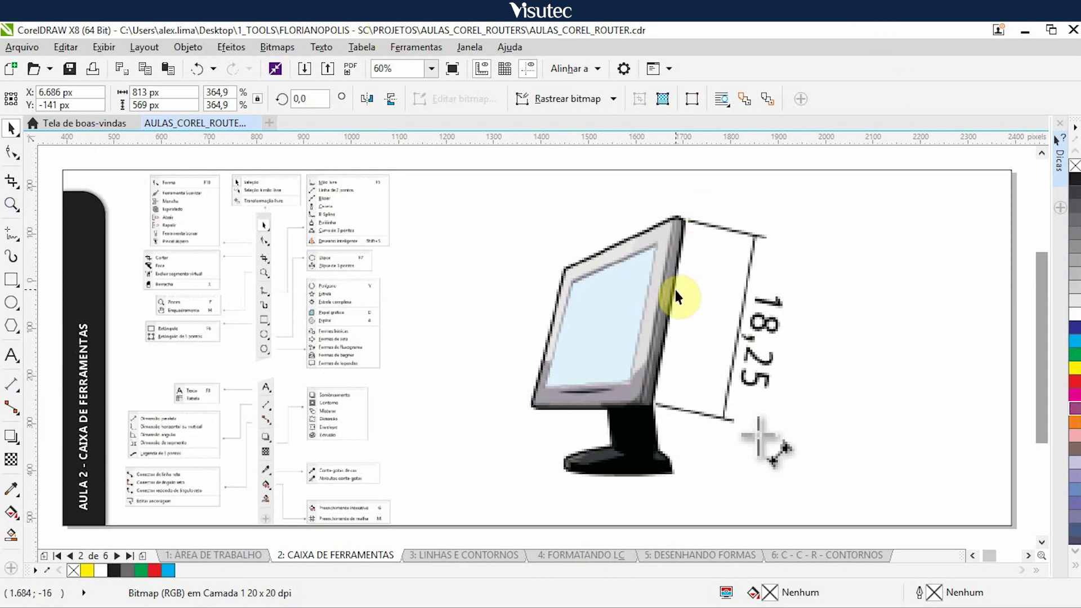
pyautogui.click(642, 336)
pyautogui.press('Right')
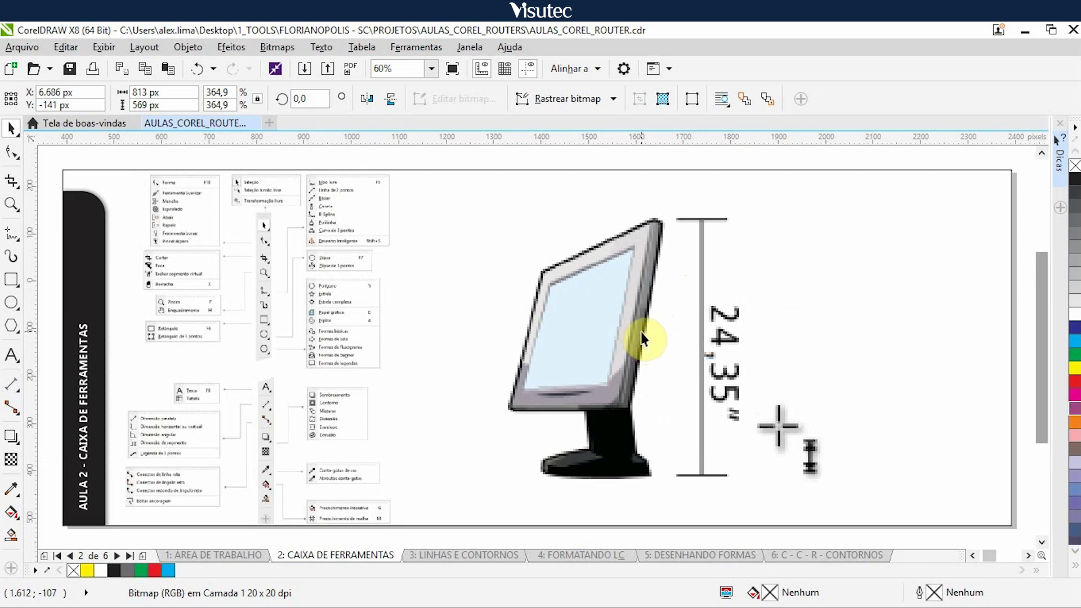
# Nudge the monitor picture with the vertical dimension and the angular dimension picture 5.000 px to the right, off the page.
pyautogui.click(641, 332)
pyautogui.hotkey('ctrl', 'z')
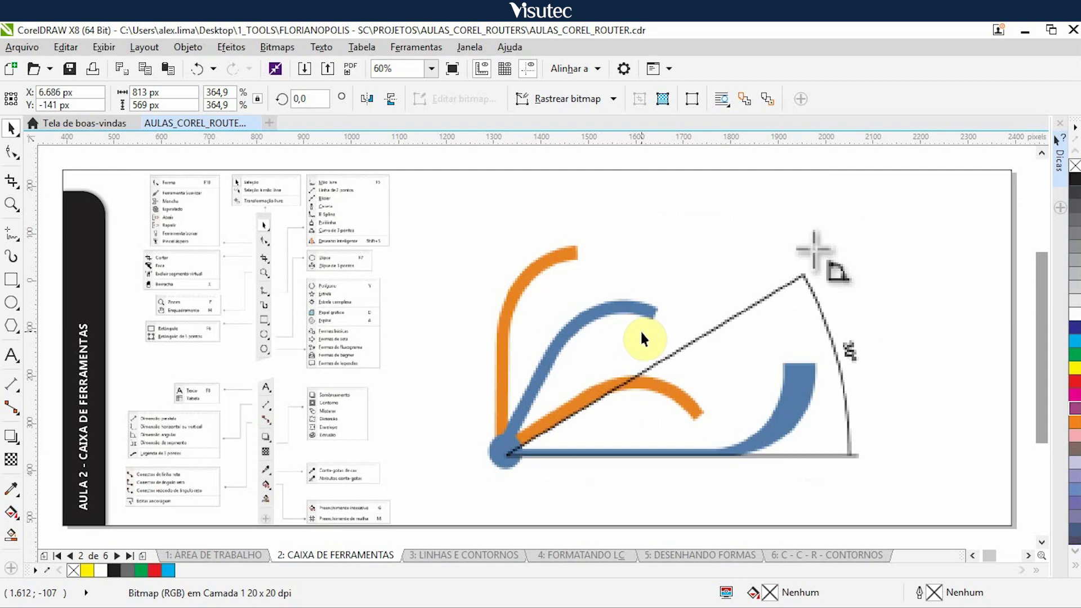
pyautogui.click(637, 337)
pyautogui.press('Right')
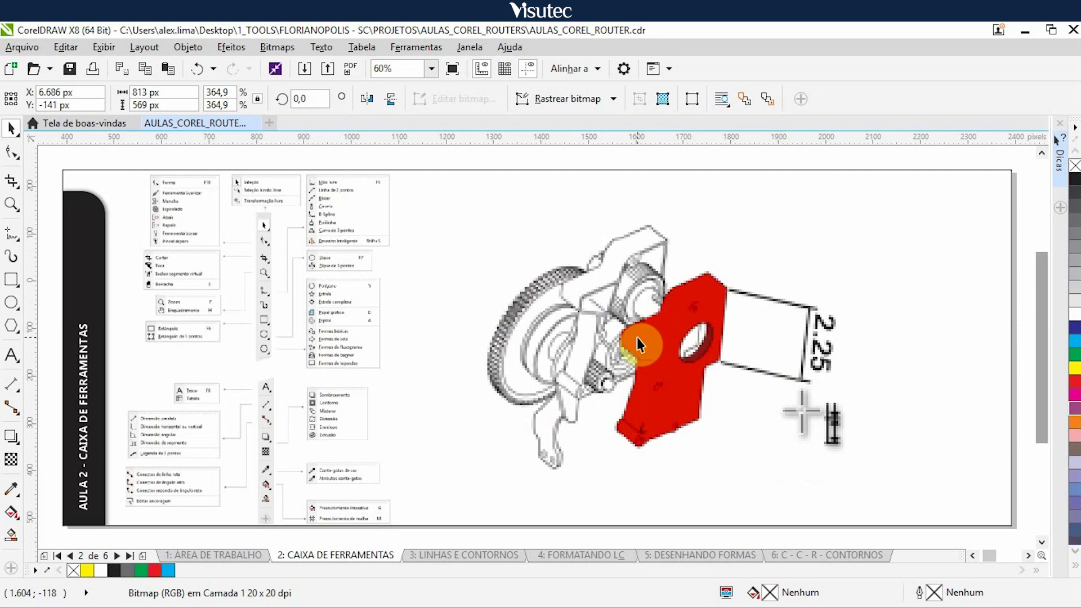
# Nudge the gear mechanism picture and the connector plug picture with the callout 5.000 px to the right, off the page.
pyautogui.click(683, 347)
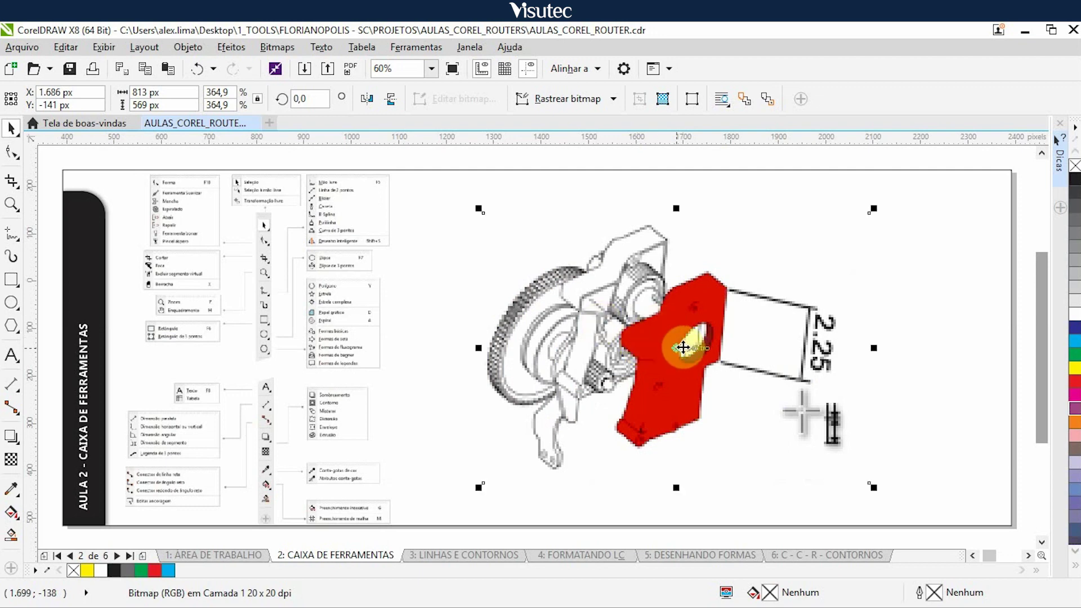
pyautogui.press('Right')
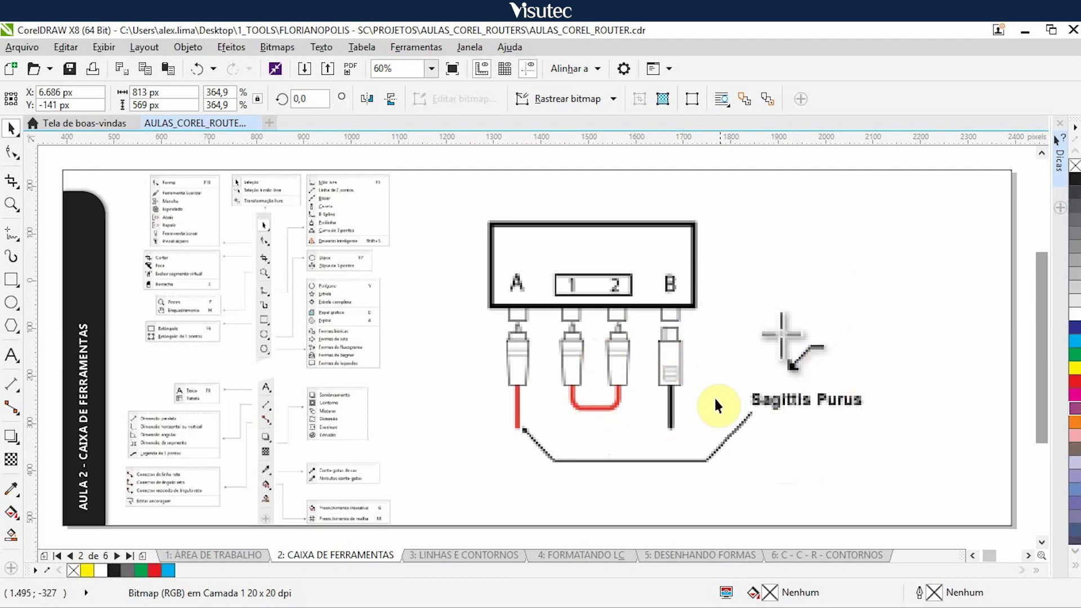
pyautogui.press('Left')
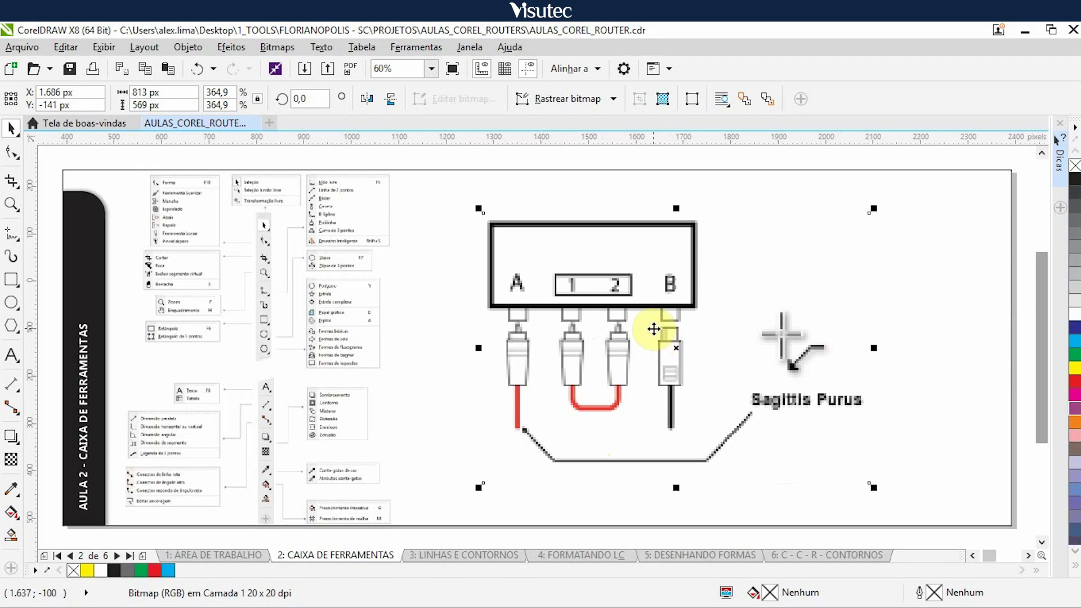
pyautogui.press('Right')
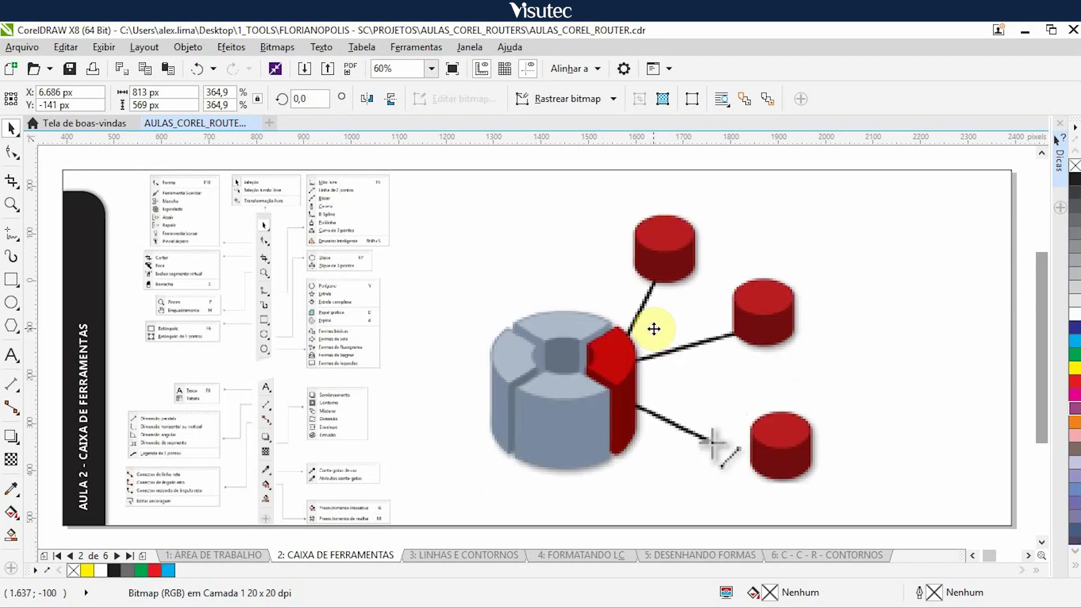
# Review the connector tool group, and nudge the picture of the segmented ring linked to red cylinders 5.000 px to the right, off the page.
pyautogui.click(12, 407)
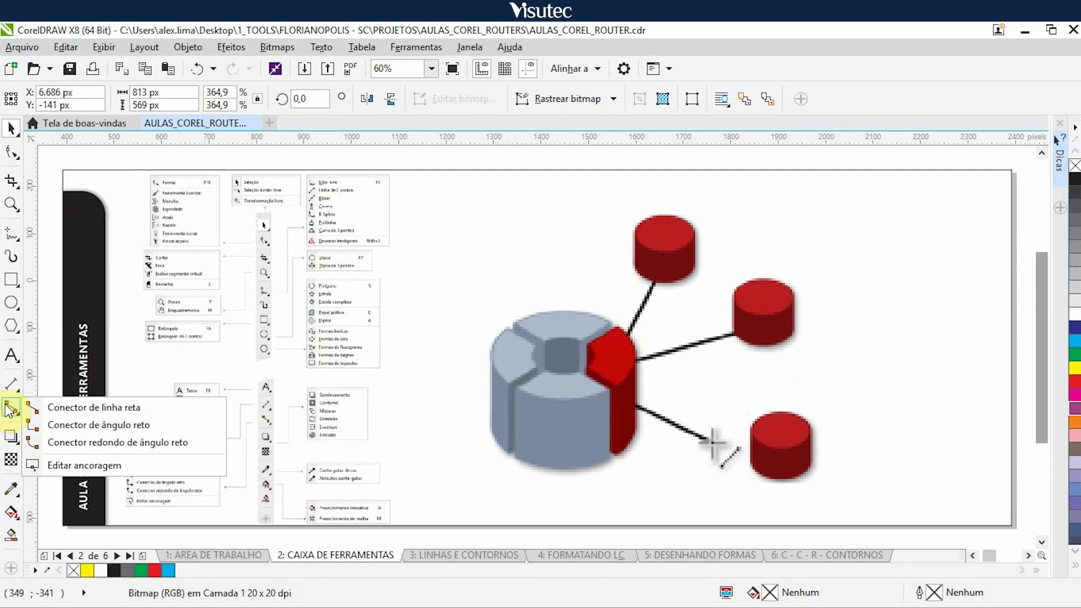
pyautogui.click(669, 181)
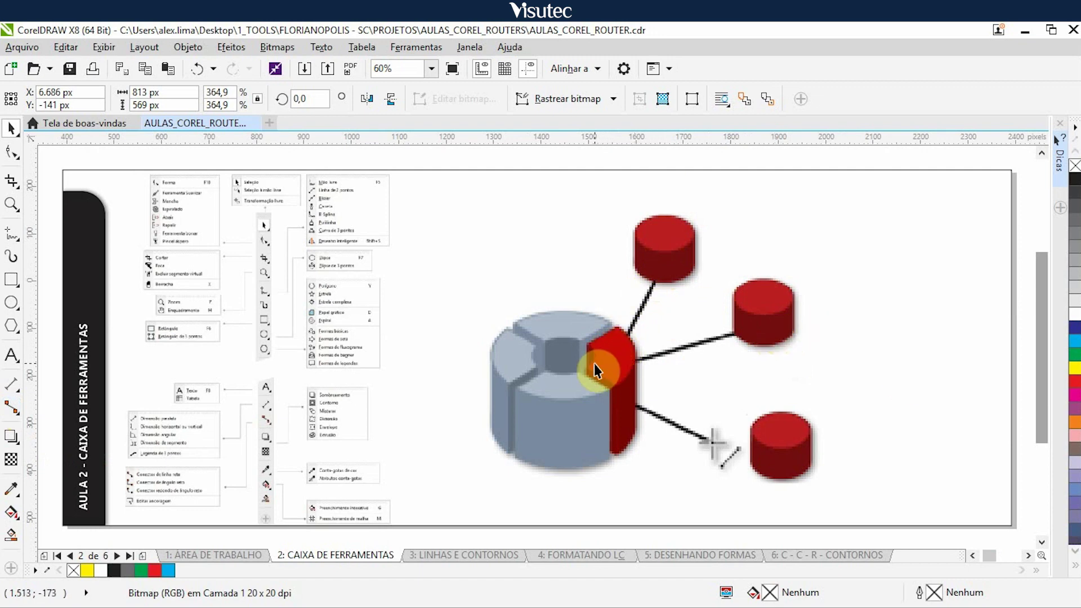
pyautogui.click(567, 397)
pyautogui.press('Right')
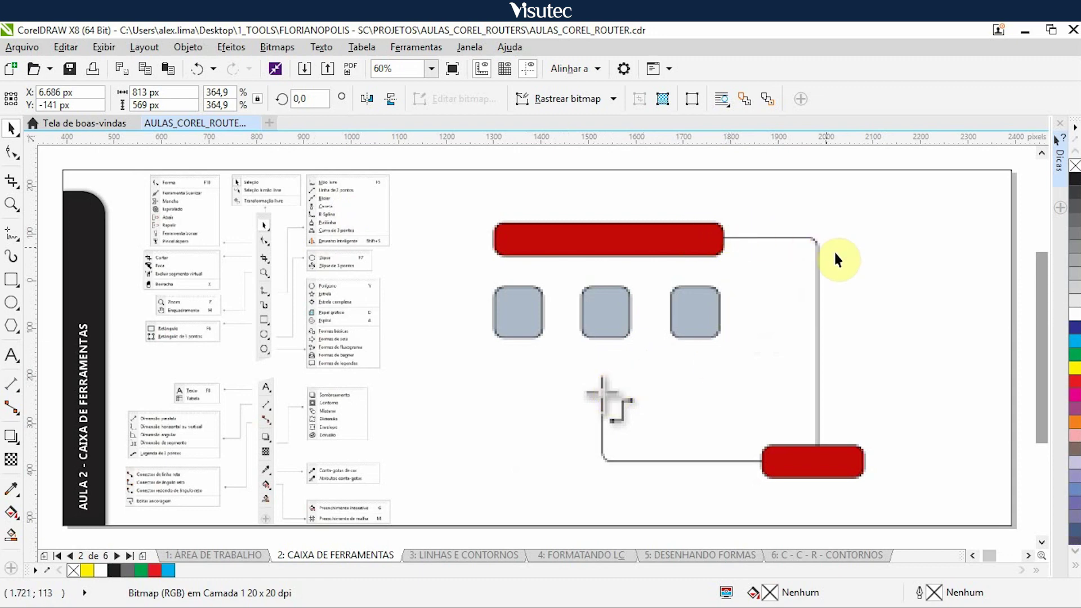
# Nudge the right-angle connector picture and the blue cylinder anchor-editing picture 5.000 px to the right, off the page.
pyautogui.click(588, 328)
pyautogui.moveTo(588, 329); pyautogui.dragTo(590, 329)
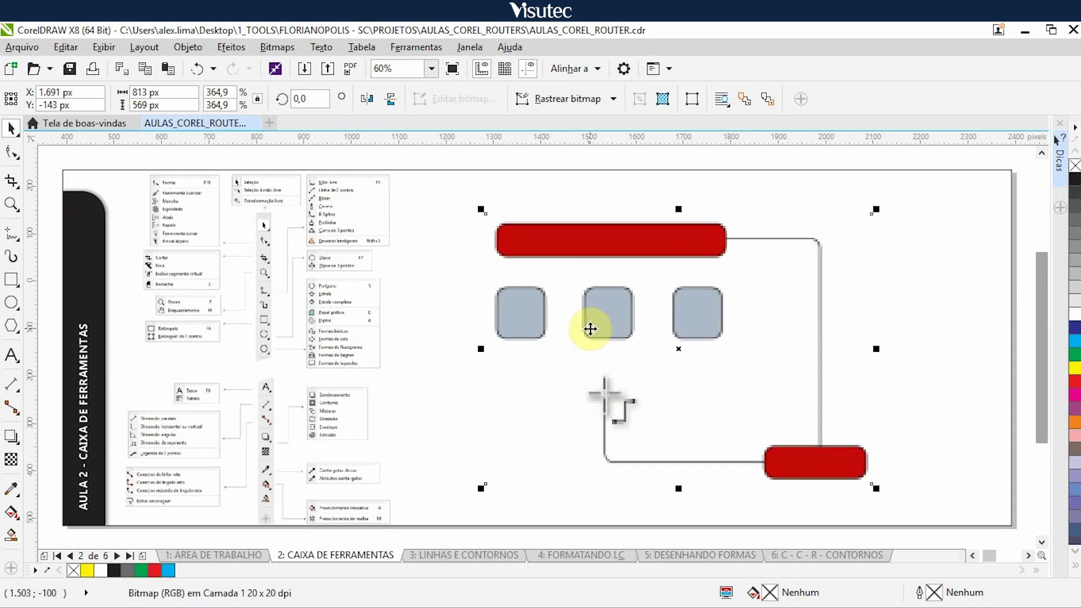
pyautogui.press('Right')
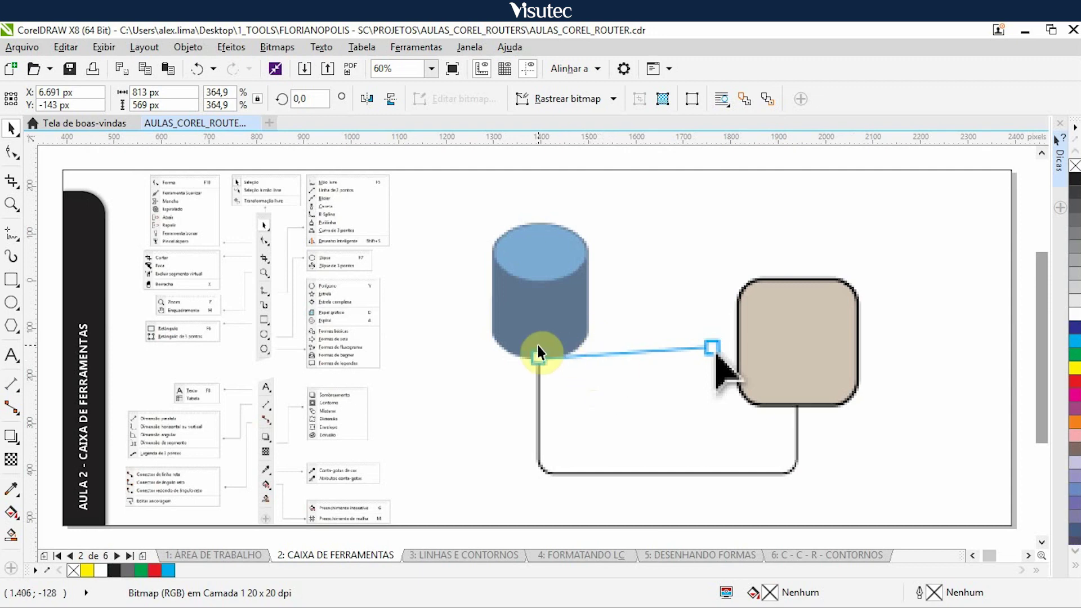
pyautogui.click(596, 346)
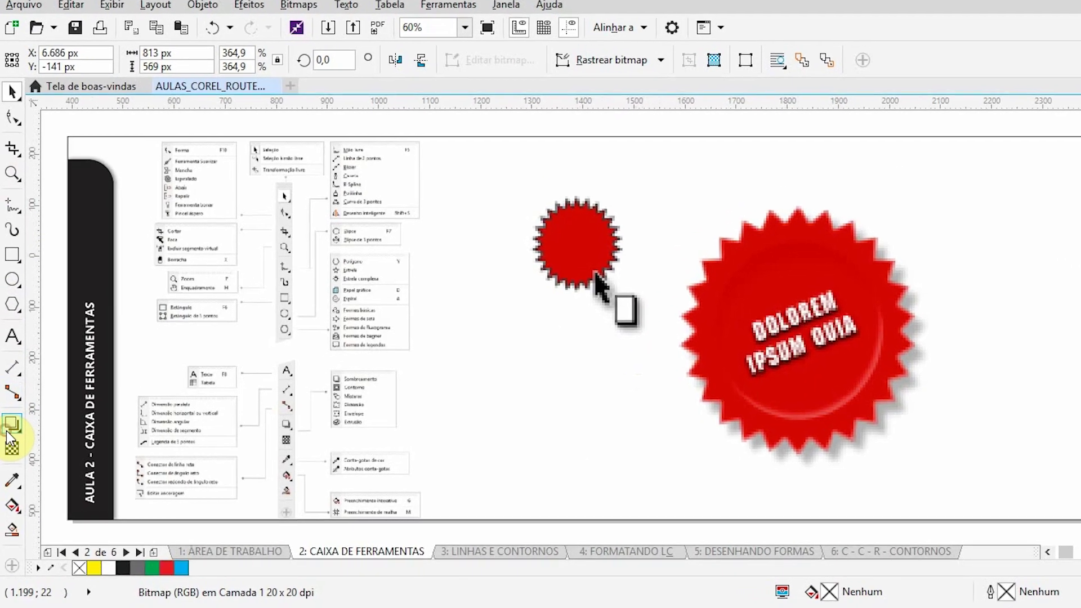
# Review the Sombreamento effects tool group, and nudge the red seal picture 5.000 px to the right, off the page.
pyautogui.click(9, 431)
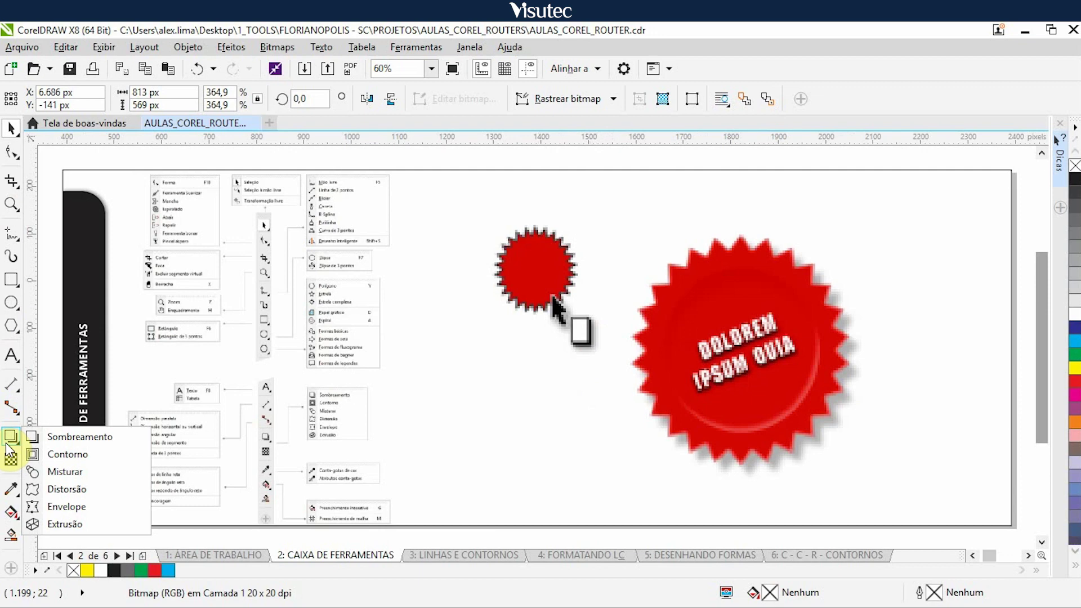
pyautogui.click(734, 337)
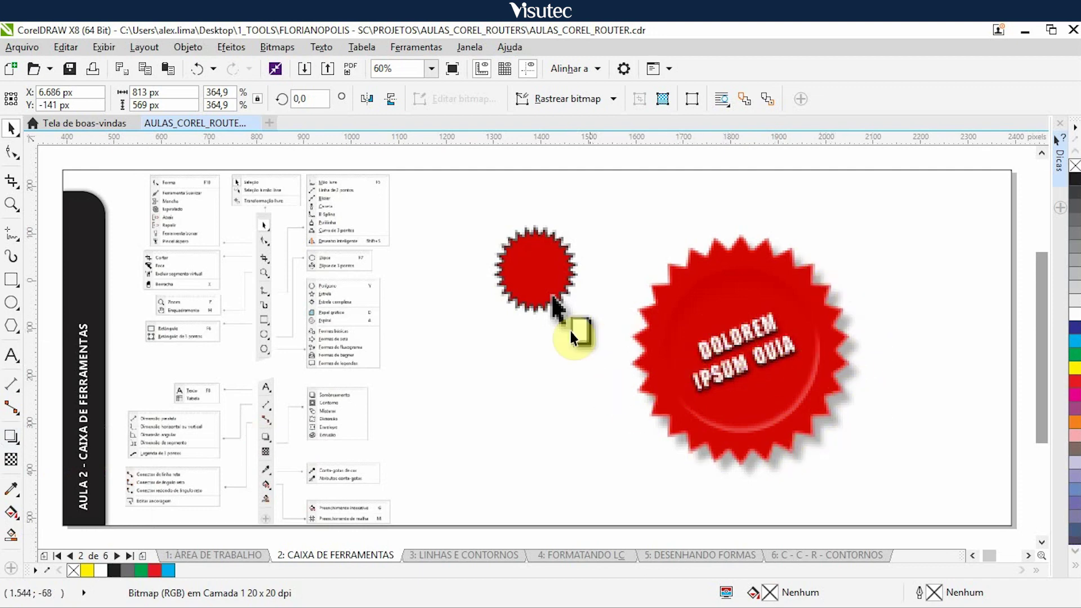
pyautogui.click(654, 336)
pyautogui.press('Right')
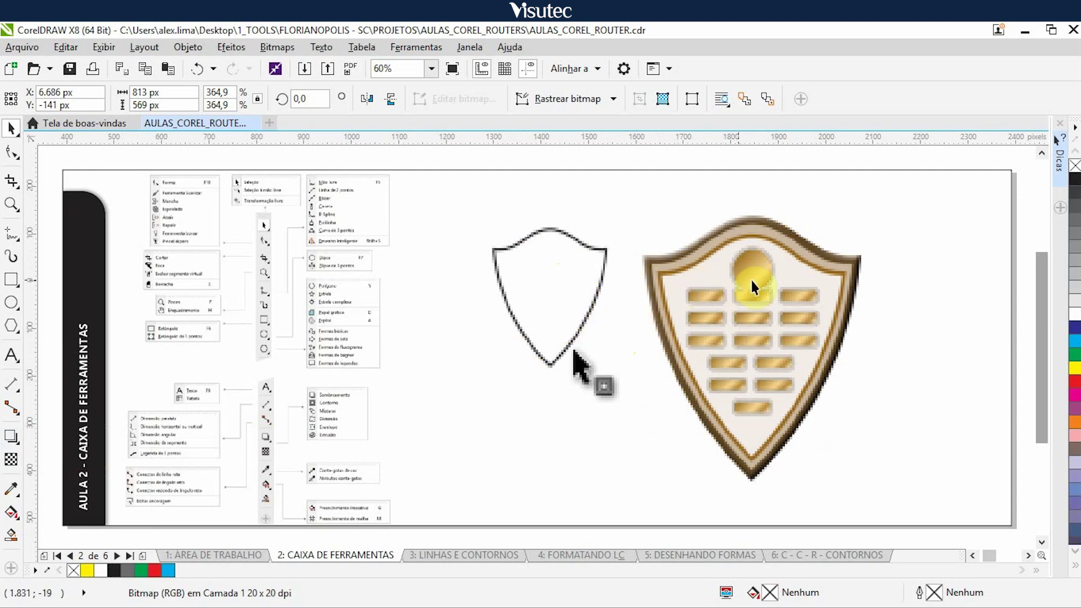
# Nudge the contoured shield picture and the distorted red figure picture 5.000 px to the right, off the page.
pyautogui.click(684, 358)
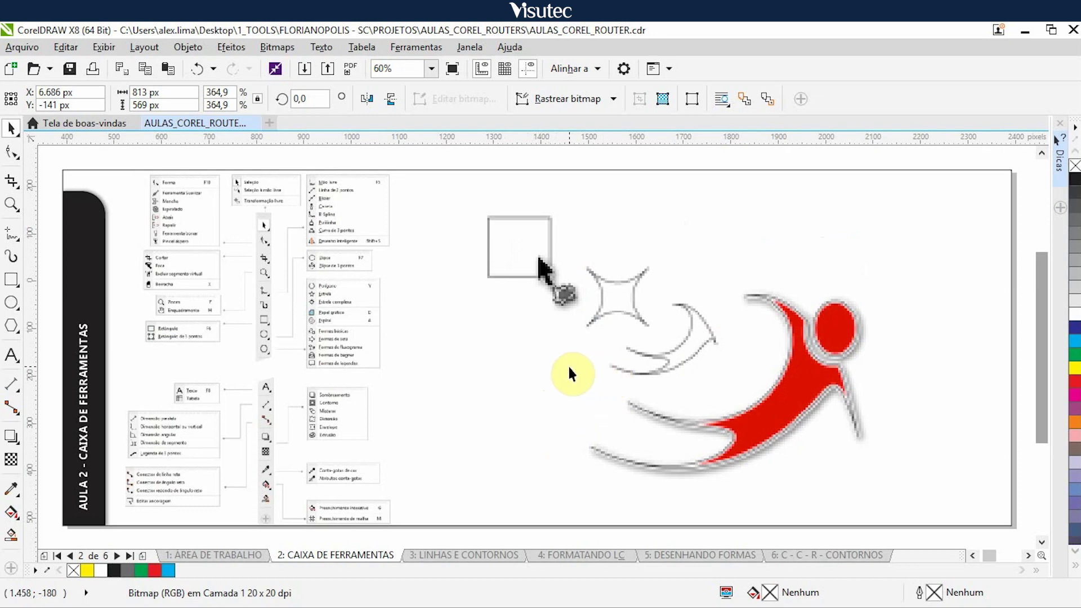
pyautogui.click(670, 383)
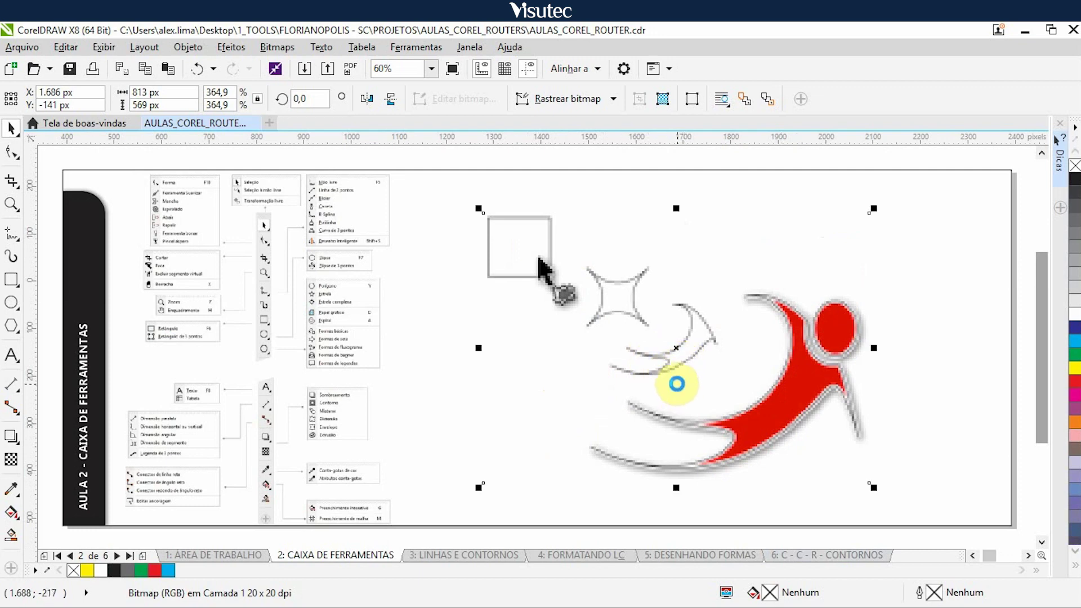
pyautogui.press('Right')
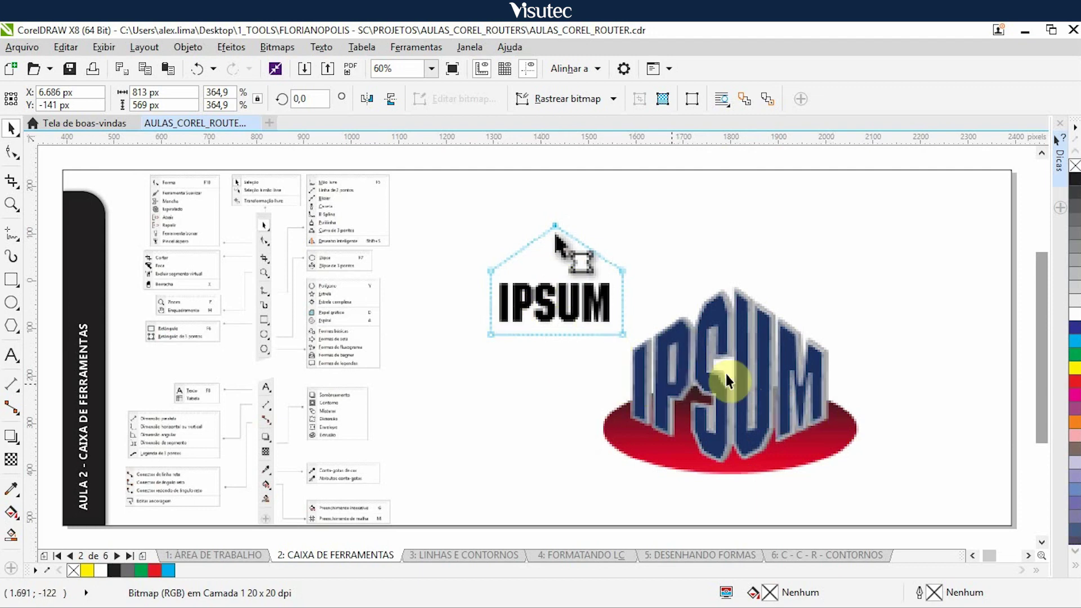
# Nudge the IPSUM envelope picture and the extruded red cross picture 5.000 px to the right, off the page.
pyautogui.click(659, 371)
pyautogui.hotkey('ctrl', 'z')
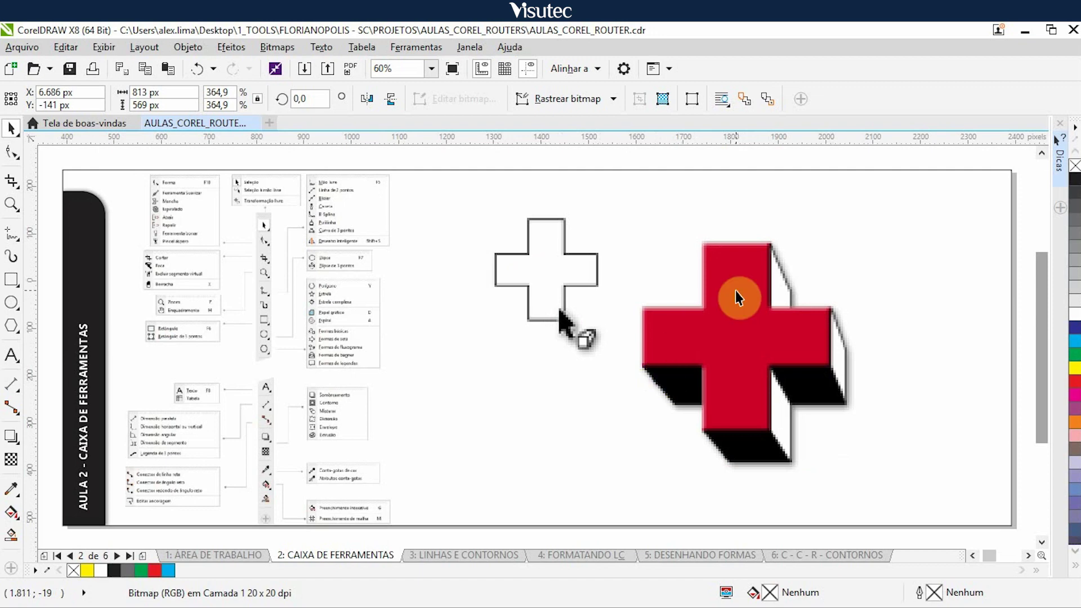
pyautogui.click(749, 355)
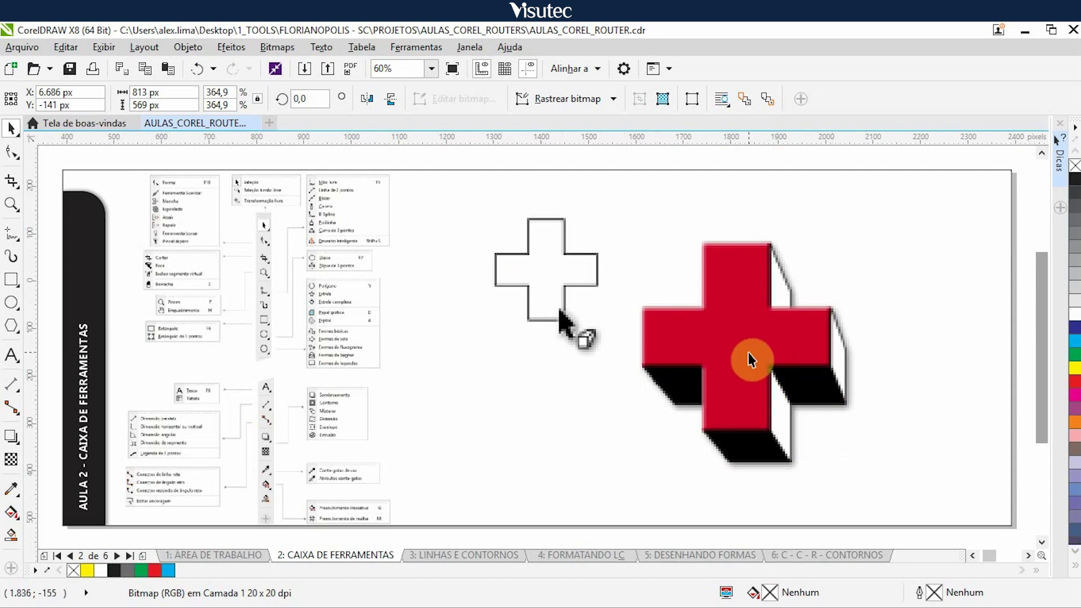
pyautogui.press('Right')
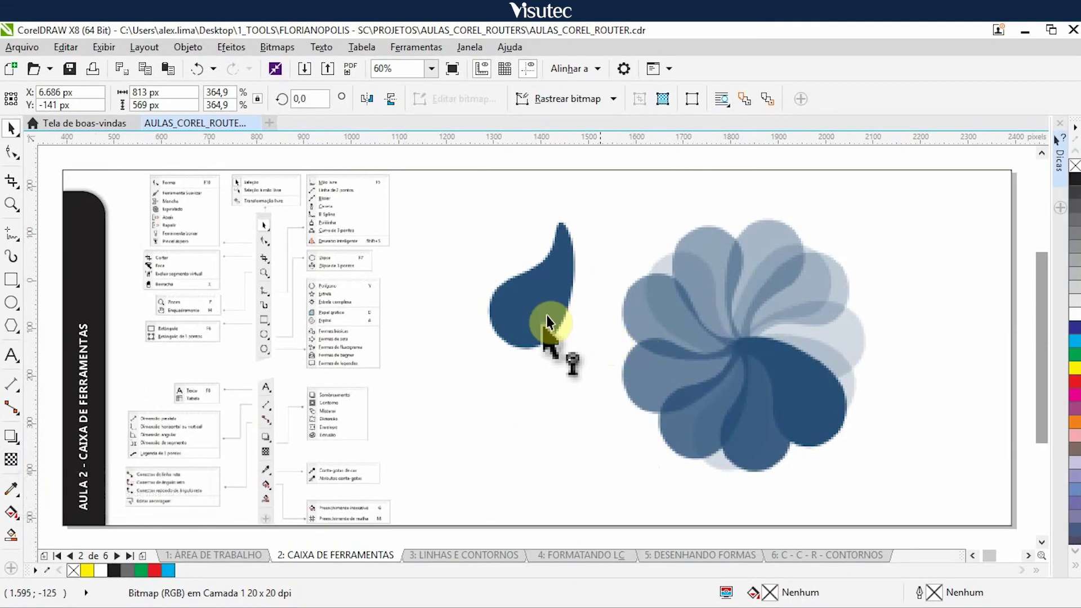
# Nudge the transparent blue petals picture 5.000 px to the right, off the page.
pyautogui.click(536, 309)
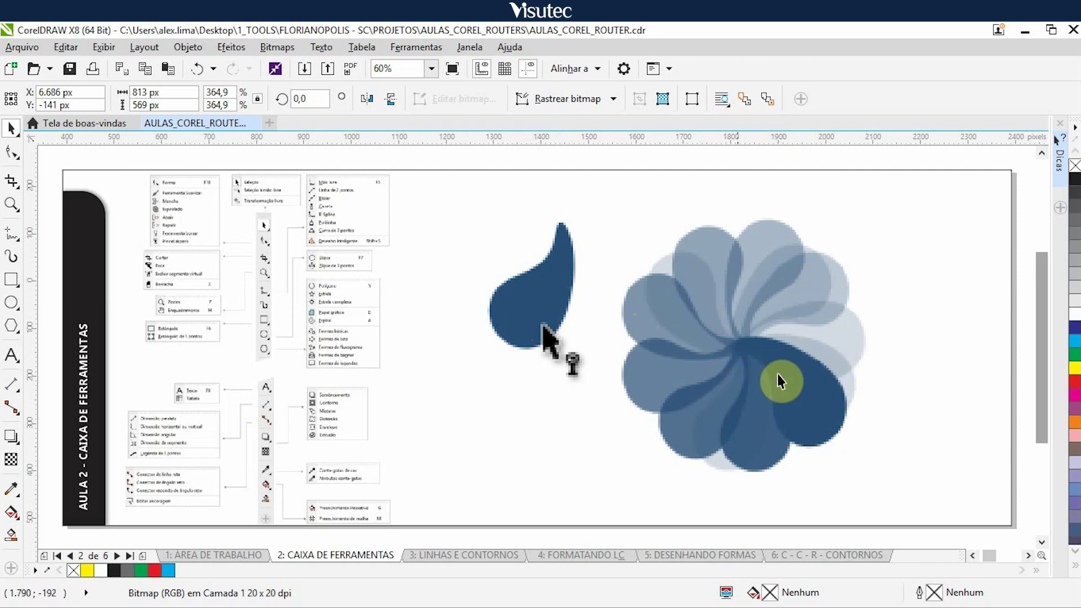
pyautogui.click(732, 354)
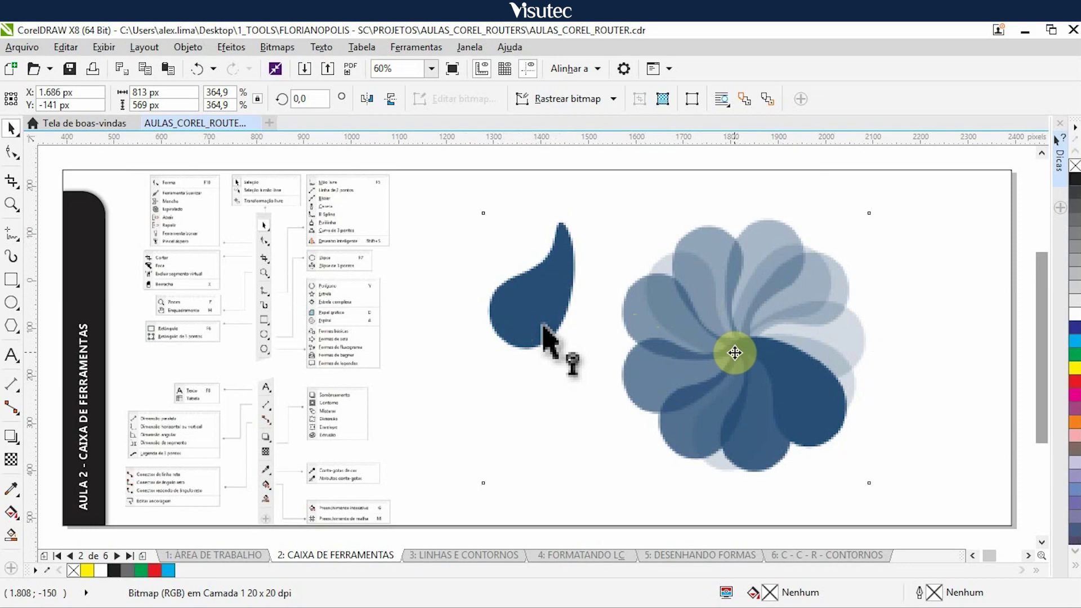
pyautogui.press('Right')
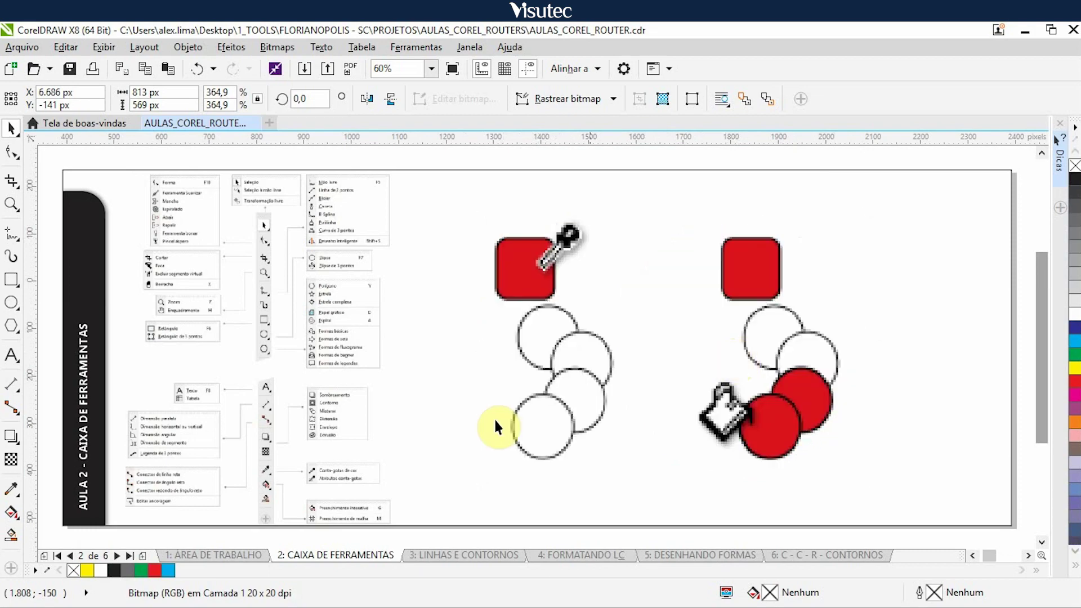
# Review the Conta-gotas tool group, and nudge the red and the blue eyedropper pictures 5.000 px to the right, off the page.
pyautogui.click(11, 490)
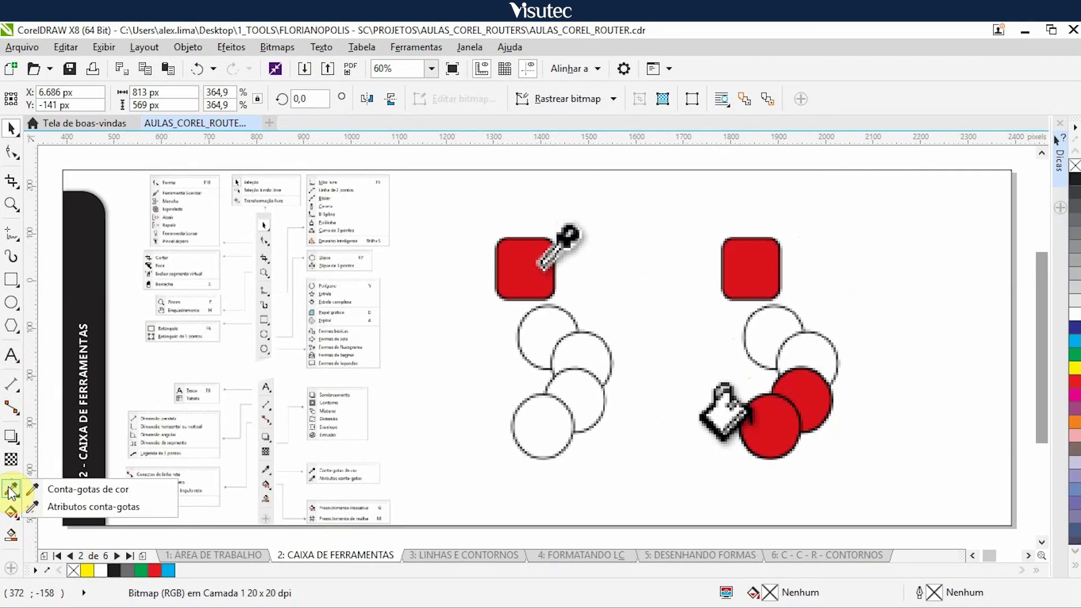
pyautogui.click(697, 504)
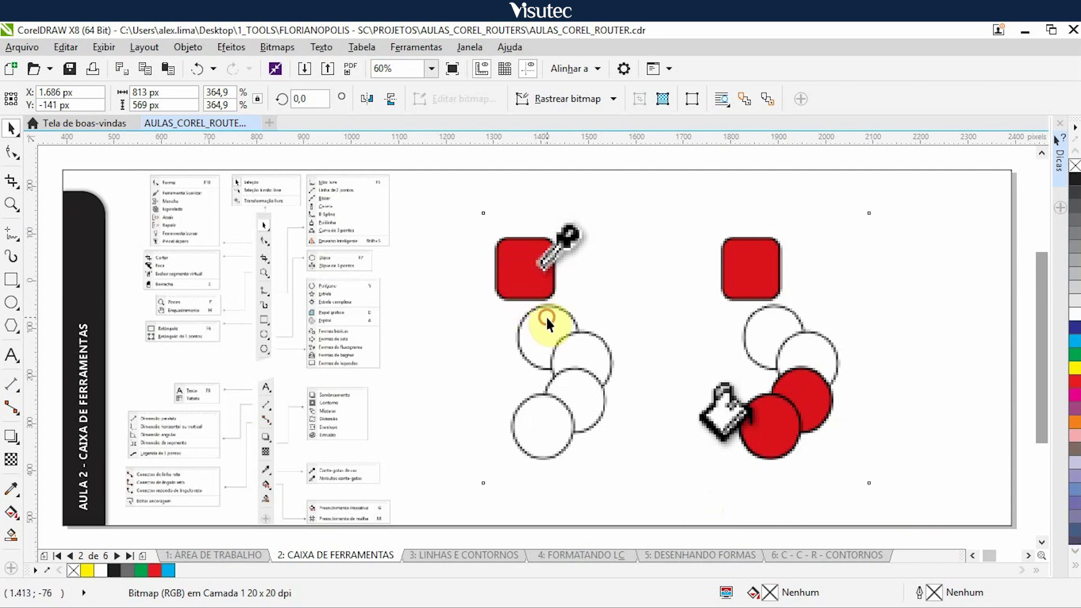
pyautogui.hotkey('ctrl', 'z')
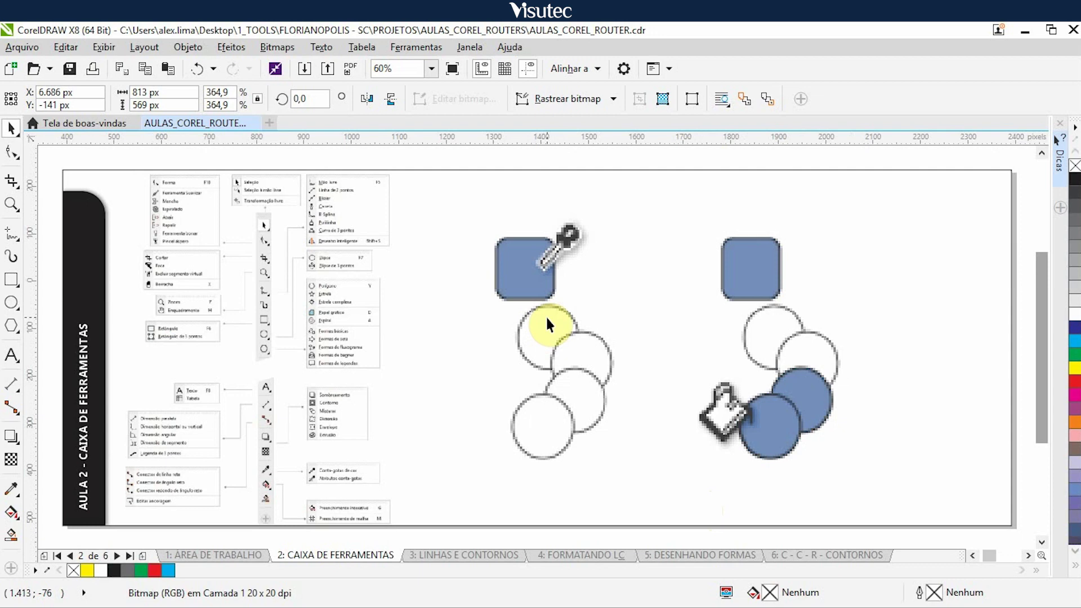
pyautogui.click(561, 352)
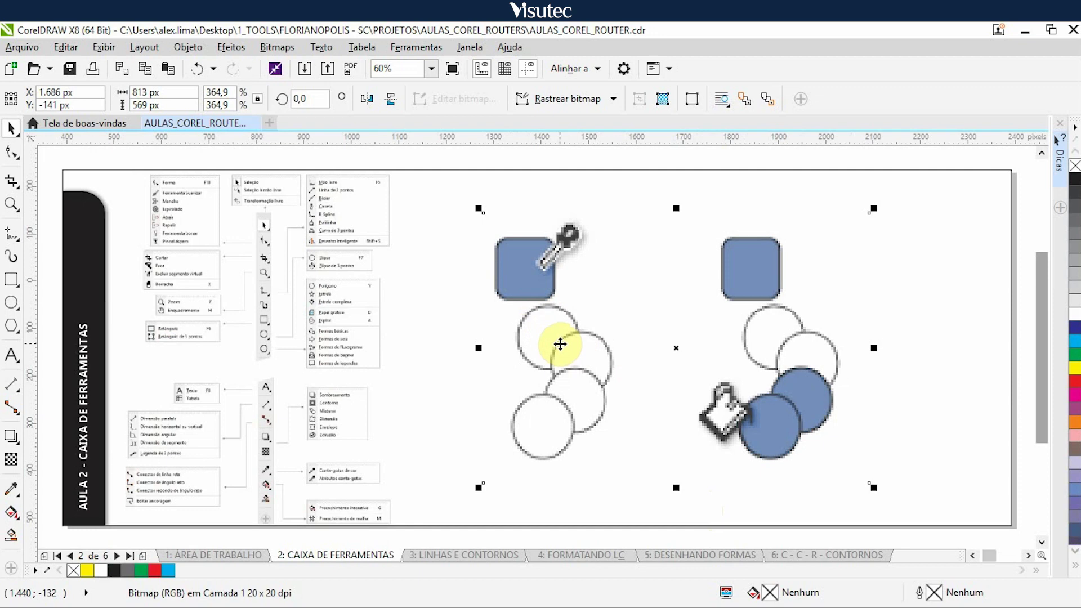
pyautogui.press('Right')
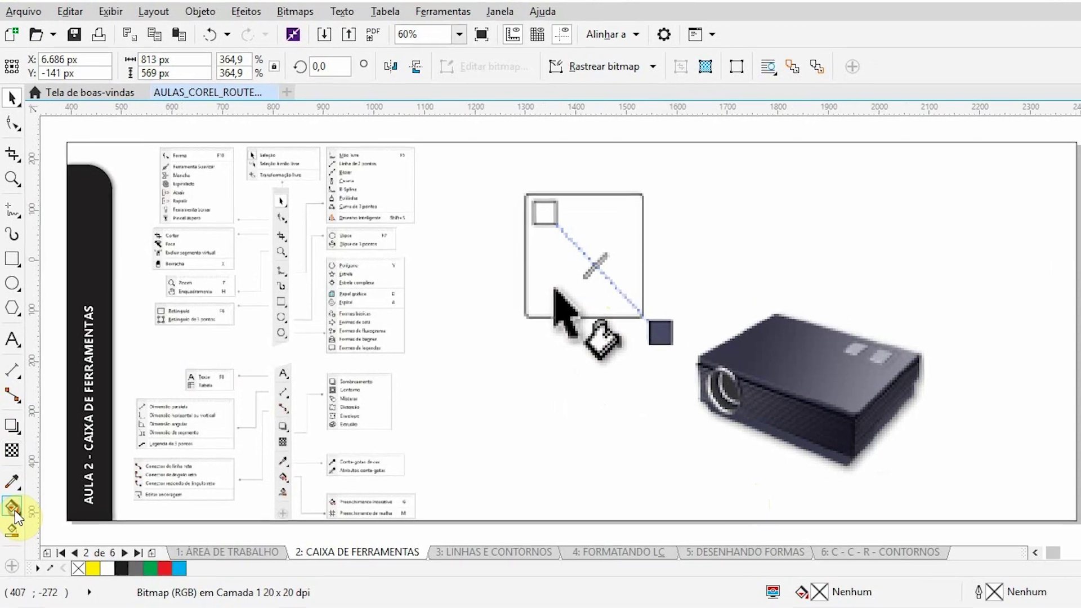
# Review the fill tool group, and nudge the projector picture with the gradient square 5.000 px to the right, off the page.
pyautogui.click(14, 509)
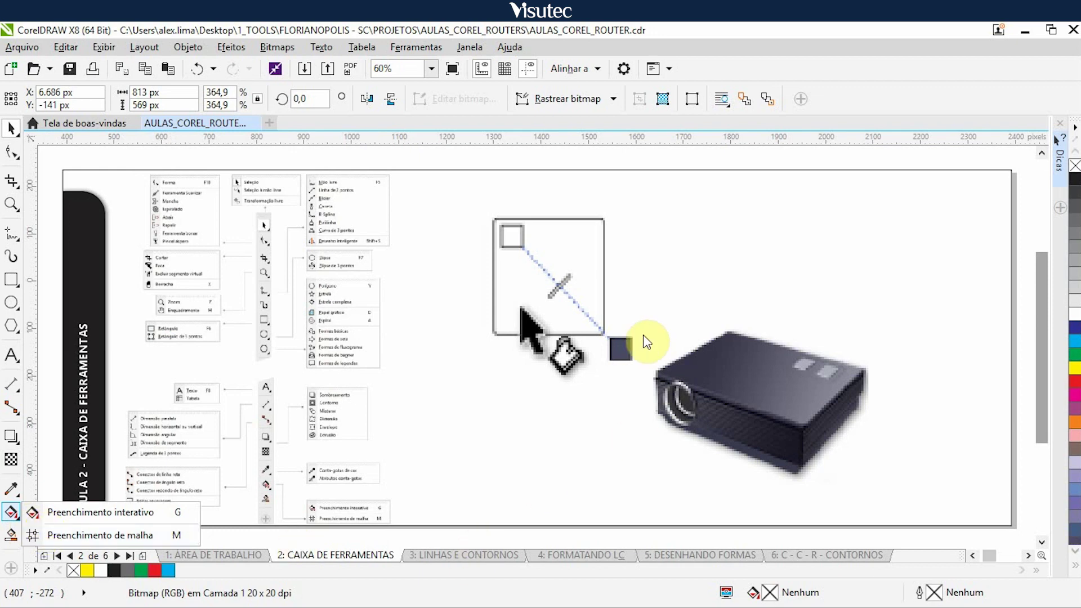
pyautogui.click(637, 348)
pyautogui.click(604, 323)
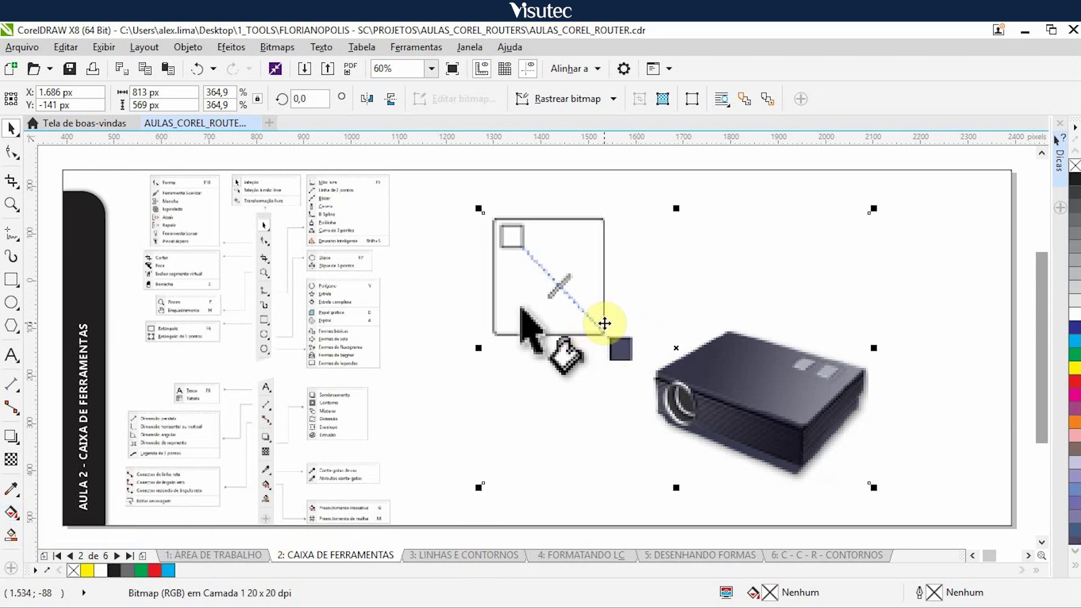
pyautogui.press('Right')
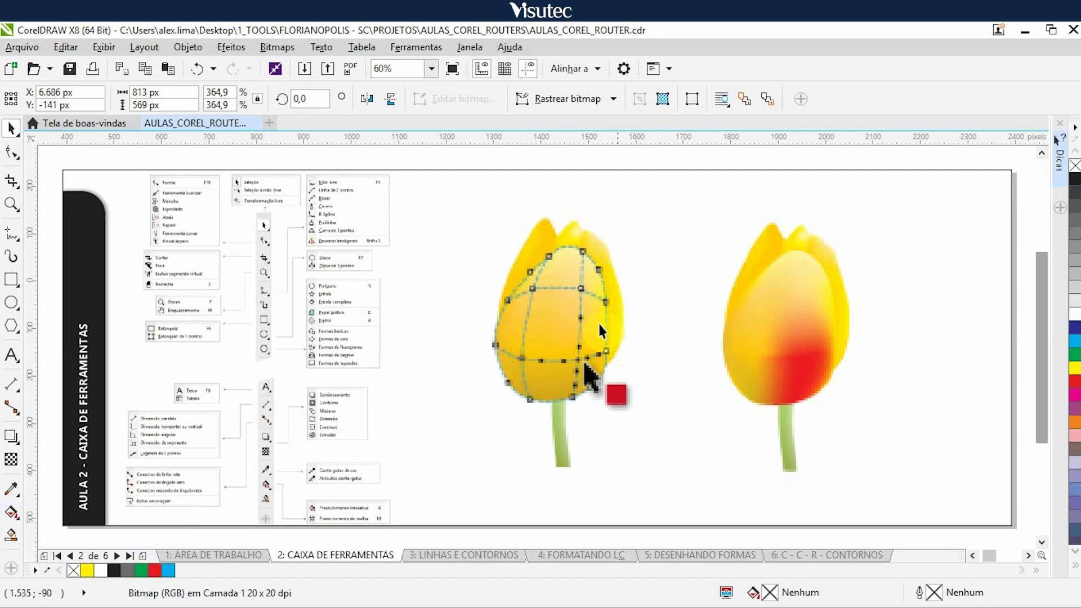
# Point out the mesh nodes on the tulip, and nudge the mesh-fill tulip picture 5.000 px to the right, off the page.
pyautogui.click(501, 328)
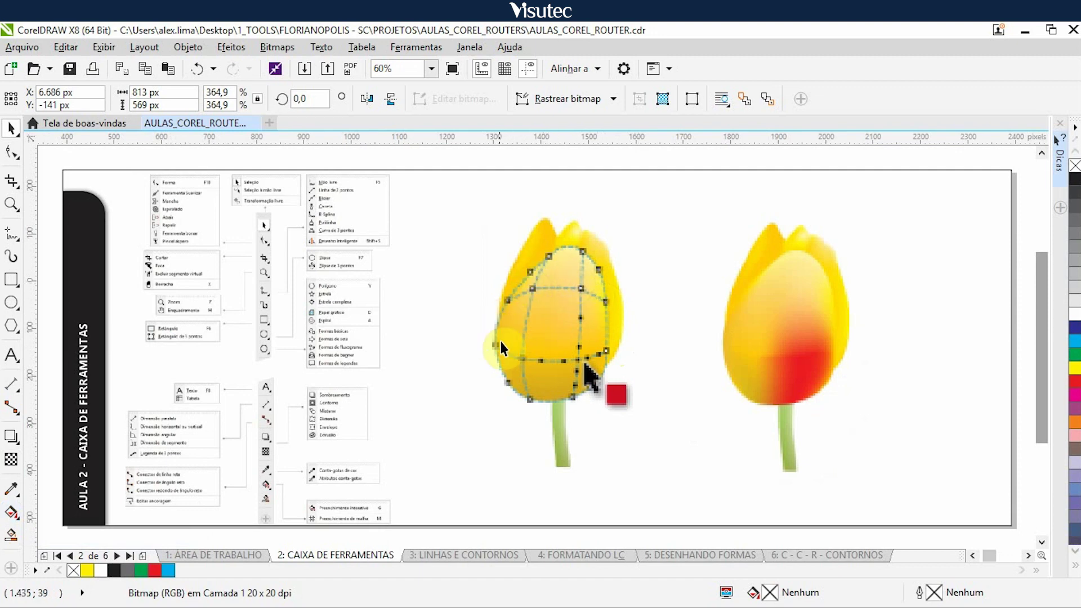
pyautogui.click(528, 353)
pyautogui.click(597, 373)
pyautogui.click(691, 372)
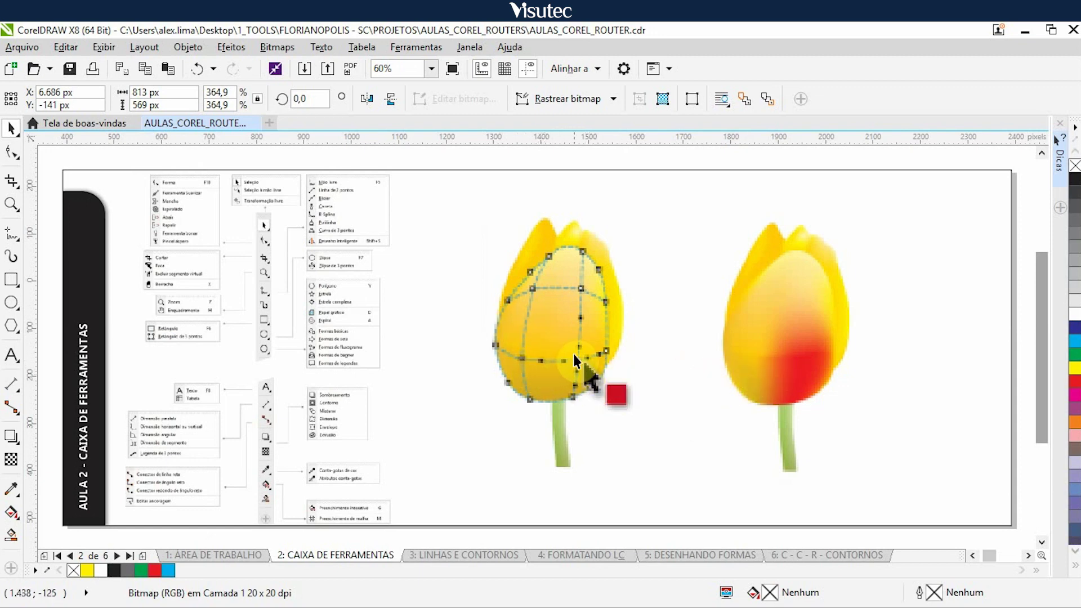
pyautogui.click(585, 343)
pyautogui.press('Right')
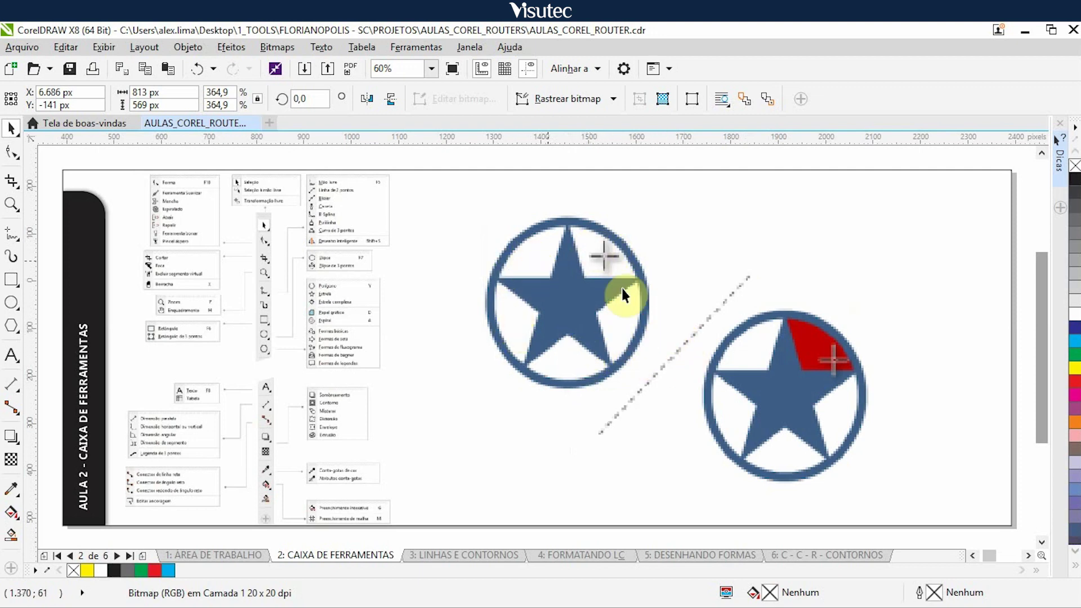
# Nudge the circled stars picture and the outline pen ornament picture 5.000 px to the right, off the page.
pyautogui.click(619, 336)
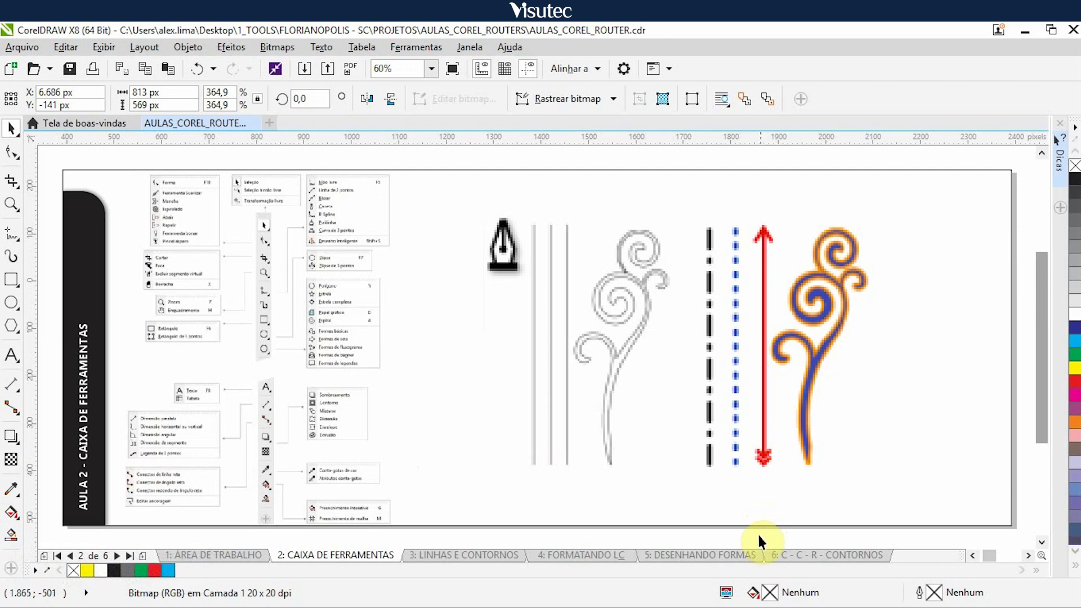
pyautogui.click(634, 354)
pyautogui.hotkey('shift', 'Right')
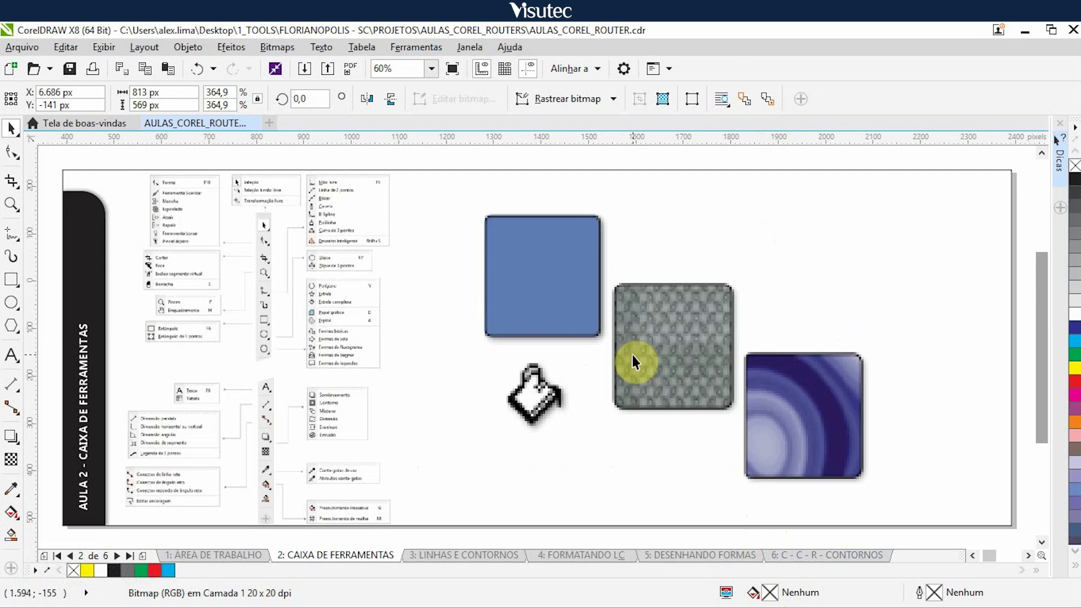